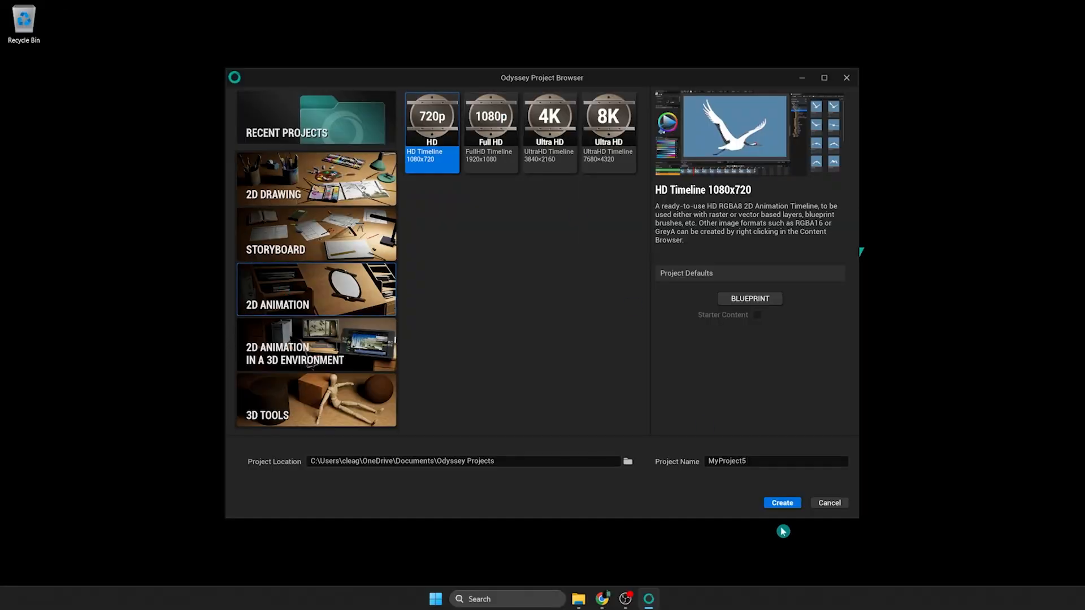
- Create a 2D animation project named MyProject5 from the HD Timeline 1080x720 template
click(789, 503)
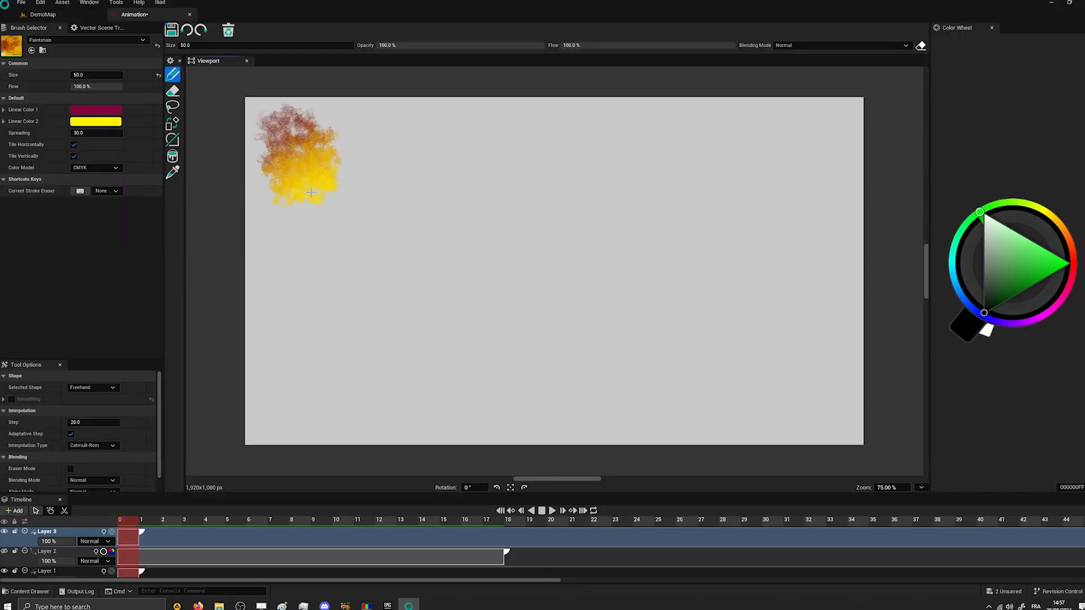
- Paint a teal-to-black textured patch beside the yellow one, and calligraphic strokes next to it with the OB_ShoDo_Brush
click(134, 38)
click(73, 170)
drag(390, 118, 455, 228)
click(137, 40)
click(57, 204)
drag(546, 135, 573, 170)
drag(537, 250, 621, 275)
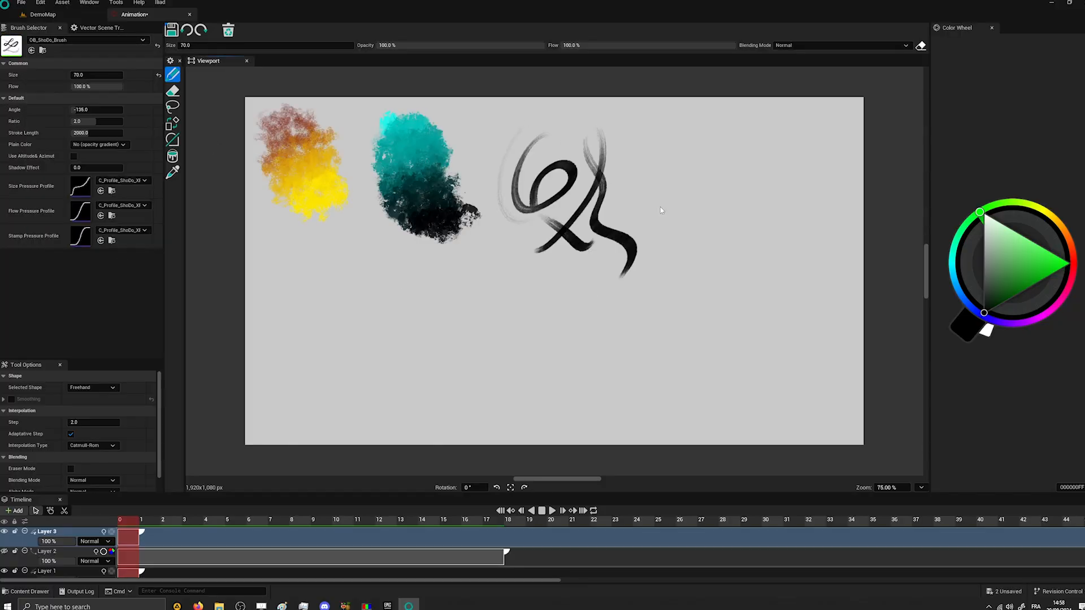
- Paint a dark green foliage patch in the canvas's upper right and a white cloud patch in its lower left with two different brushes
click(137, 40)
click(56, 186)
drag(700, 124, 728, 237)
click(137, 40)
click(56, 226)
mouse_move(316, 265)
mouse_down()
mouse_move(305, 307)
mouse_move(341, 371)
mouse_up()
- Add radiating speed lines across the canvas's lower-left area with a speed-line brush
click(136, 40)
click(83, 188)
drag(367, 407, 520, 393)
- Find the rose brush and paint two branching stems of pink roses in the canvas's lower right
click(137, 40)
text(rose)
click(84, 161)
drag(671, 435, 675, 283)
drag(649, 396, 557, 294)
- Paint halftone dots right of the roses with OB_Polka_Brush_2, and a further stroke in the upper-right corner with another brush
click(137, 40)
click(85, 184)
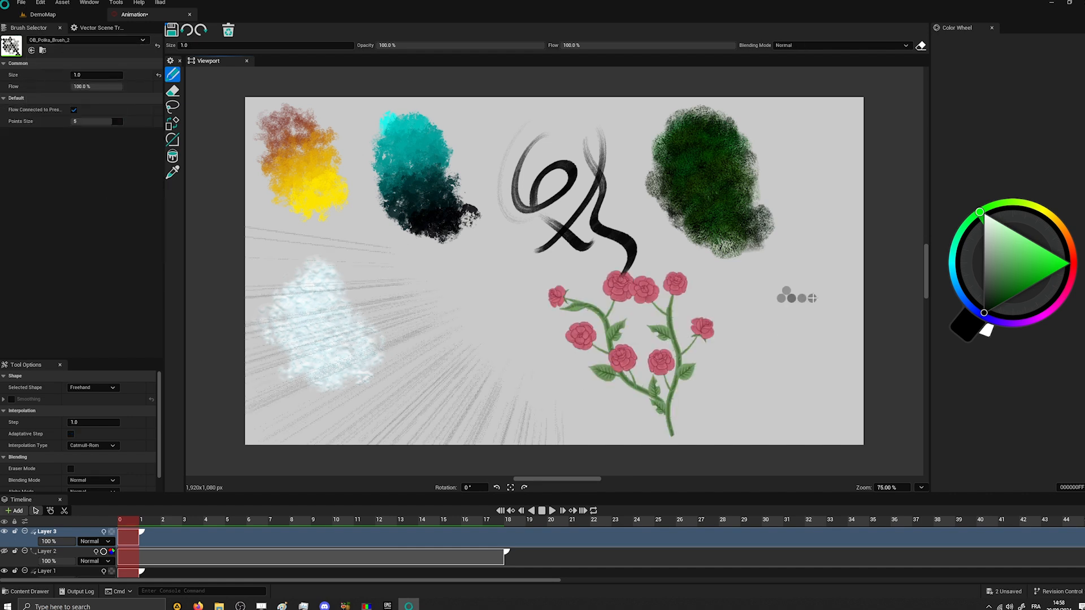
drag(785, 285, 779, 435)
click(137, 40)
click(84, 204)
drag(822, 127, 793, 151)
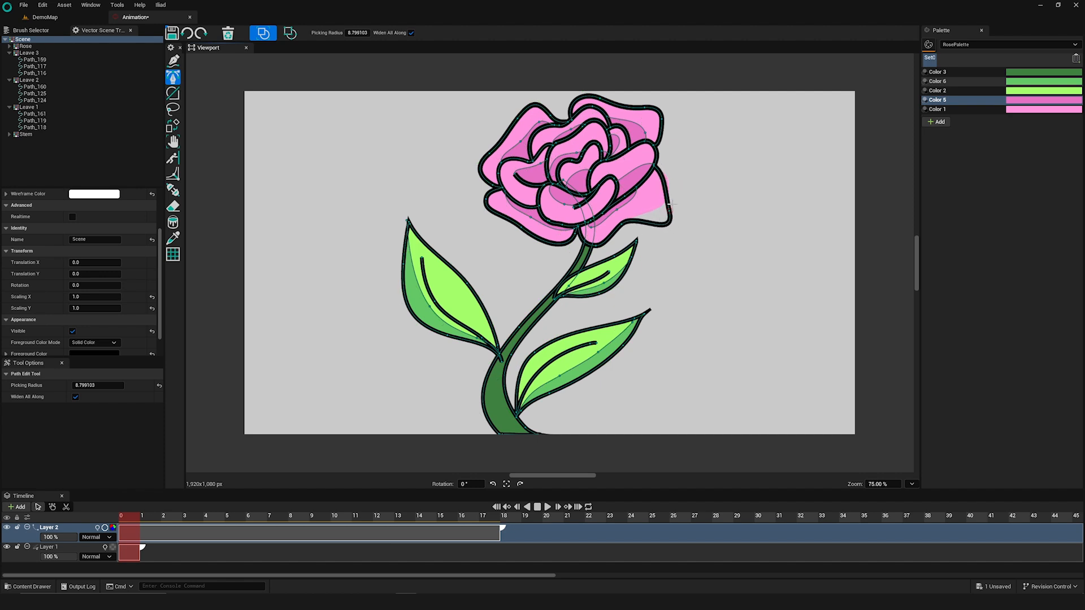
- Lasso the path points on the rose's right-hand petals and reshape them with the Transform tool
click(173, 108)
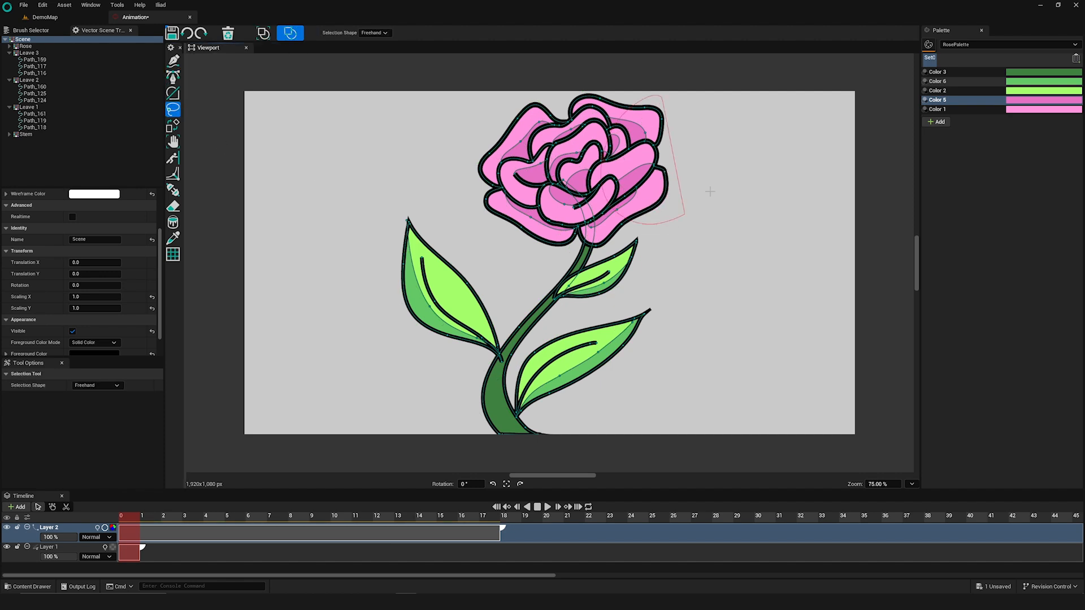
click(174, 127)
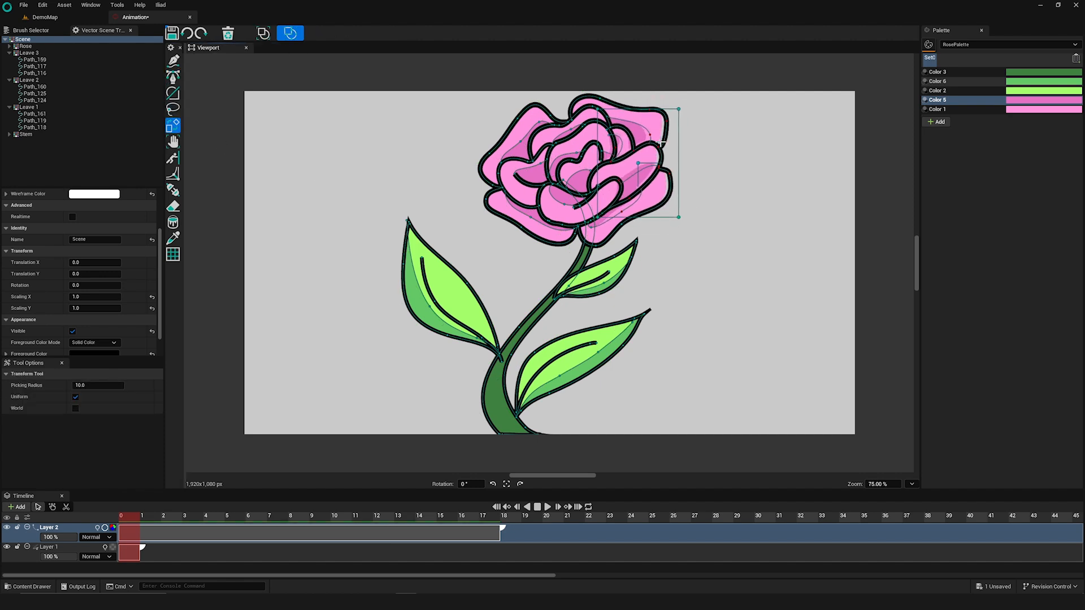
drag(682, 226, 677, 228)
- Set the Path Push tool's radius to 300 and use it to deform the lower-right and left leaves
click(264, 34)
click(174, 158)
text(300)
key(Return)
mouse_move(624, 338)
mouse_down()
mouse_move(568, 365)
mouse_move(593, 352)
mouse_move(588, 363)
mouse_up()
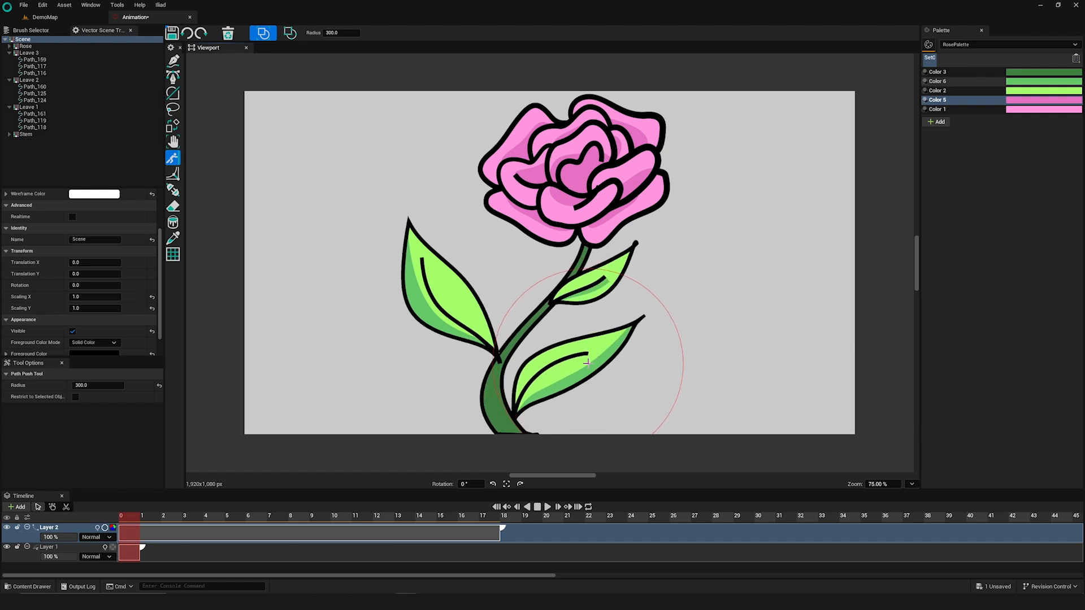
mouse_move(409, 249)
mouse_down()
mouse_move(402, 266)
mouse_move(424, 278)
mouse_up()
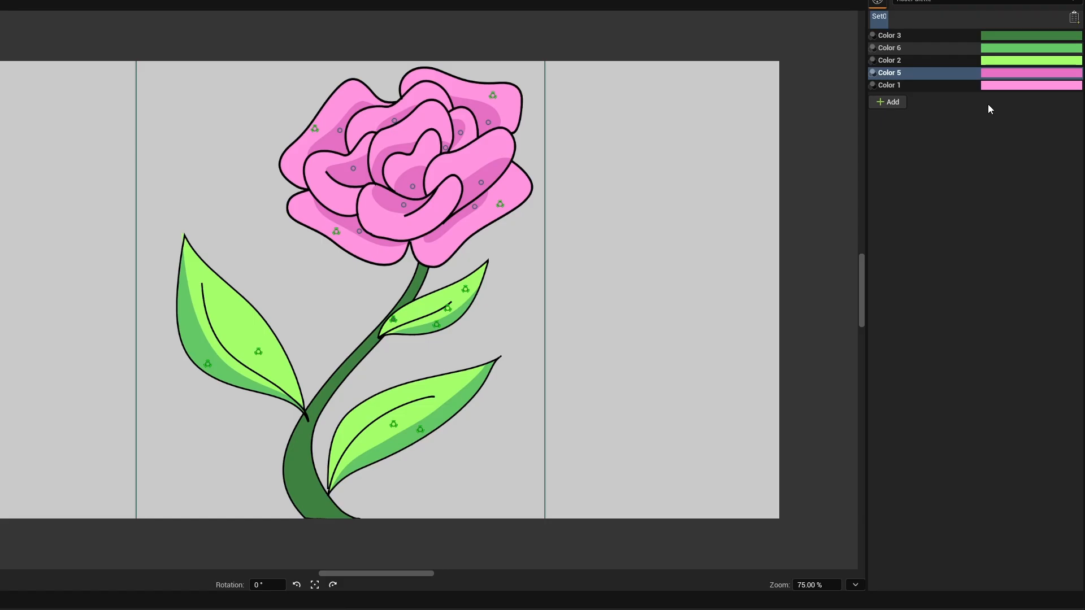
- Recolor the rose by setting palette Color 1 to light violet (sRGB A191FFFF) and choosing a new shade for Color 5
click(1020, 109)
click(871, 164)
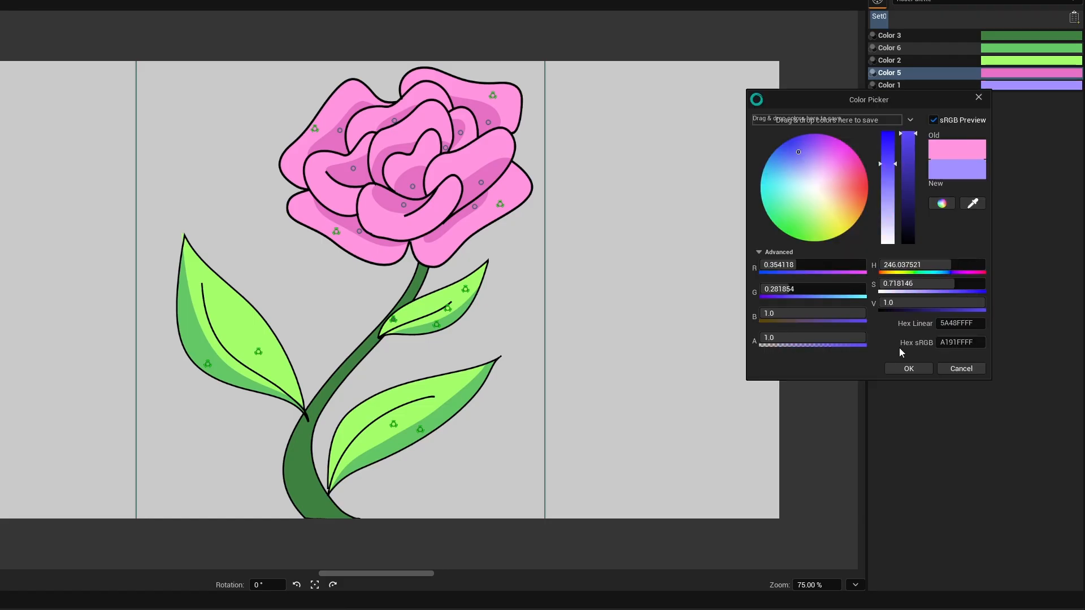
click(947, 320)
click(990, 79)
click(776, 148)
click(901, 358)
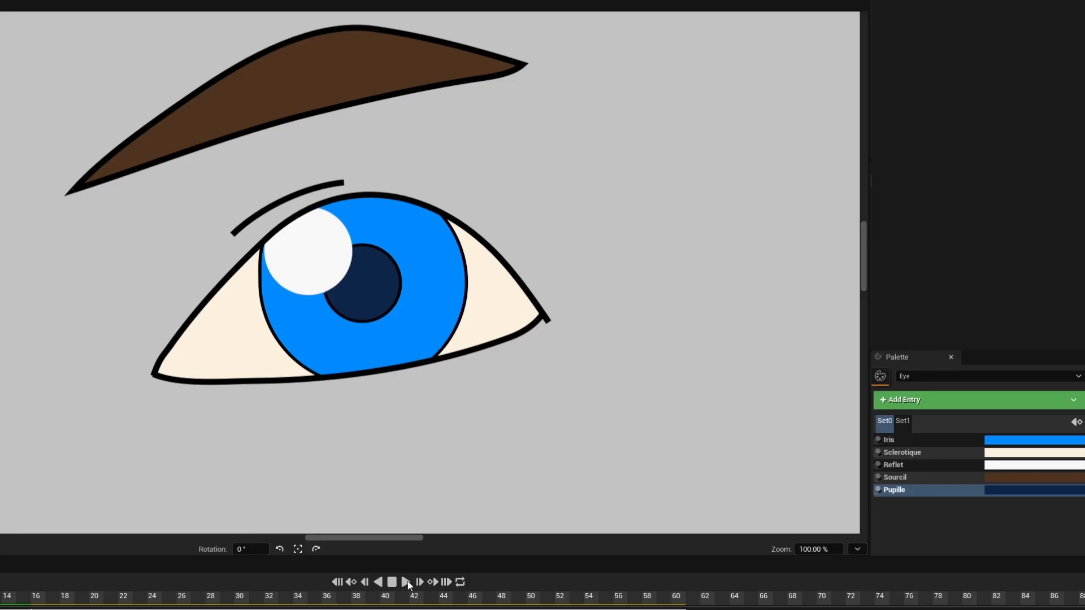
- Play the eye animation to check how its colors switch between palette sets
click(406, 582)
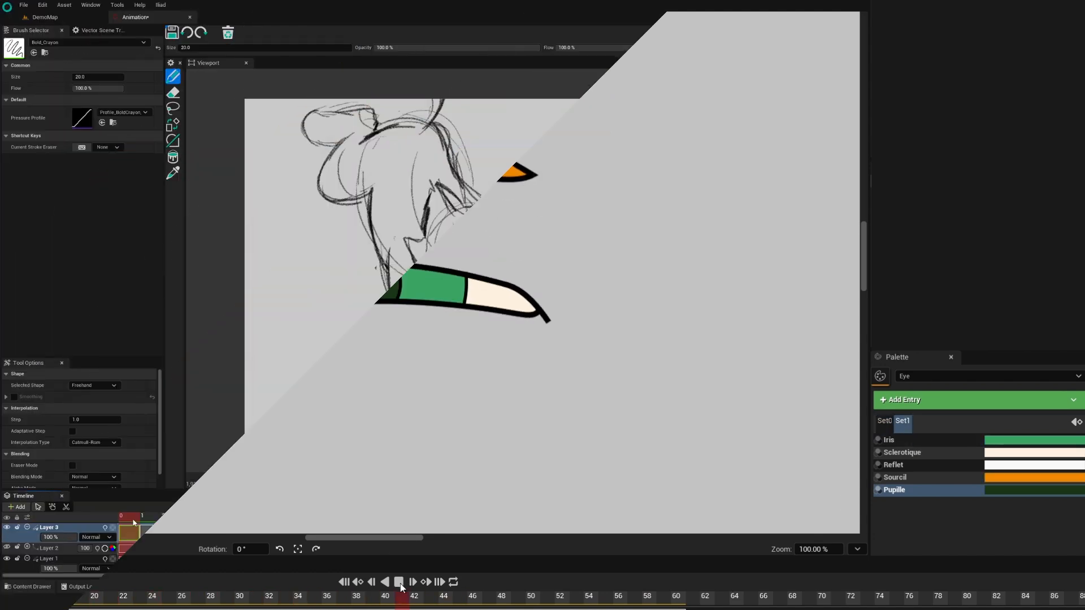
- Go to frame 2 of Layer 3 and turn on the layer's light table
click(134, 520)
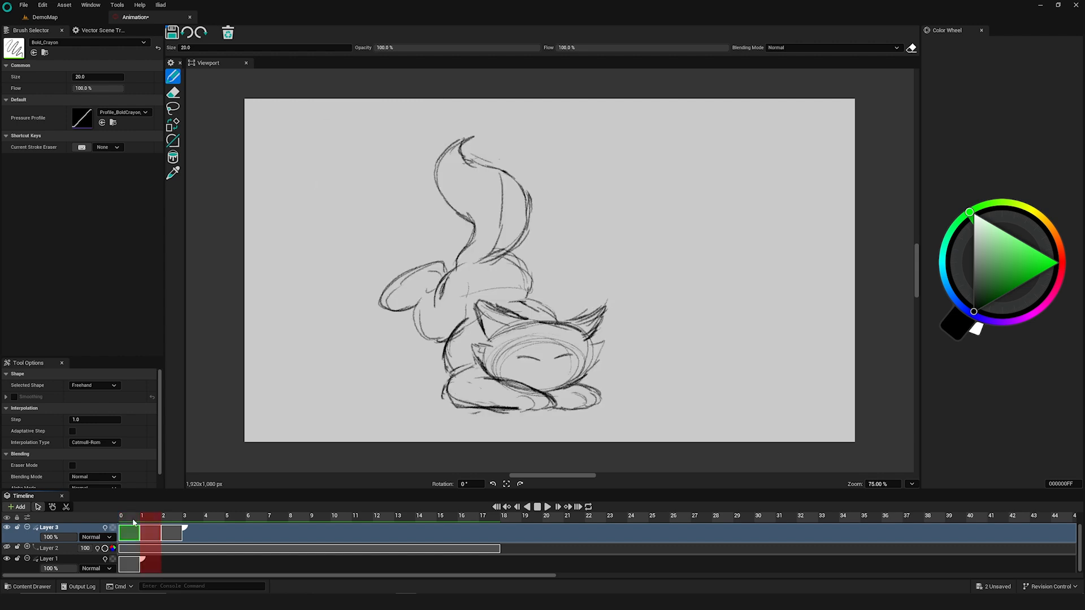
key(Right)
click(105, 528)
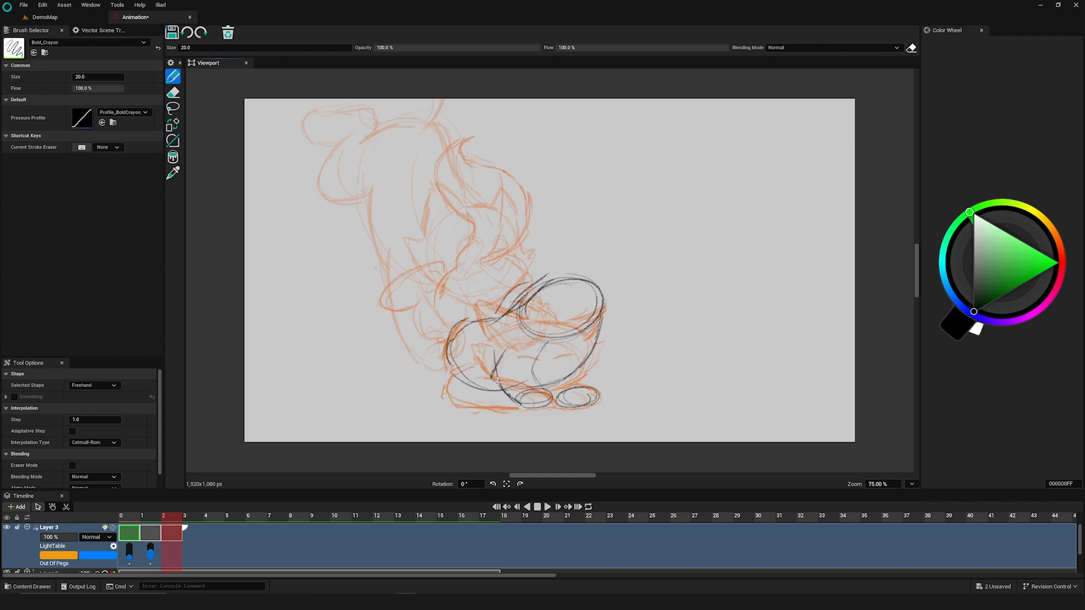
- Reposition frame 0's light-table drawing with Out Of Pegs, and sketch the cat's head details over it on frame 2
click(130, 565)
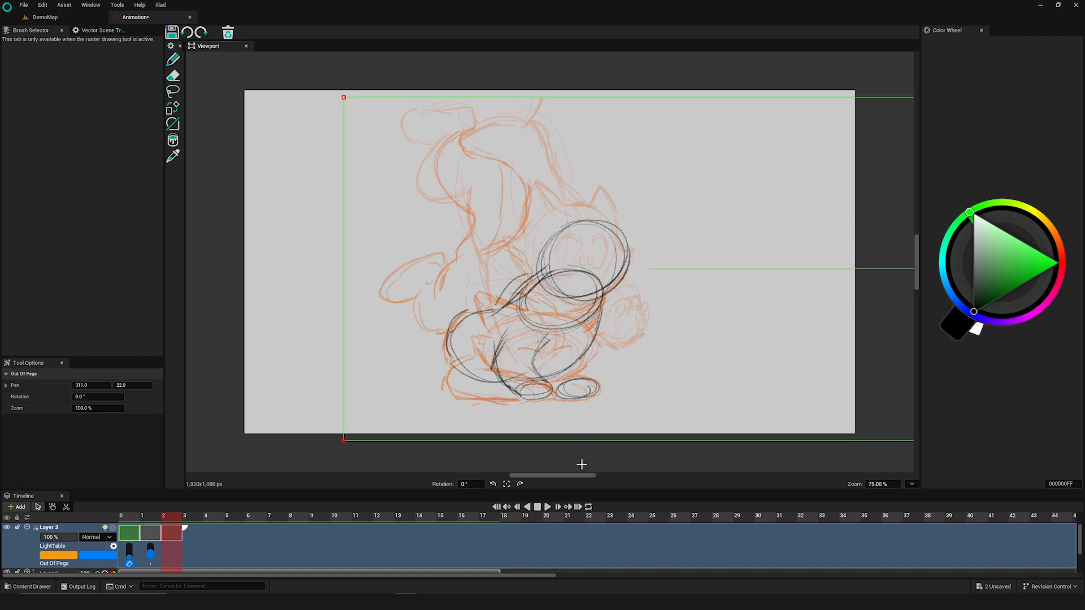
drag(581, 476, 623, 476)
mouse_move(864, 269)
mouse_down()
mouse_move(856, 219)
mouse_move(824, 188)
mouse_move(854, 158)
mouse_up()
key(b)
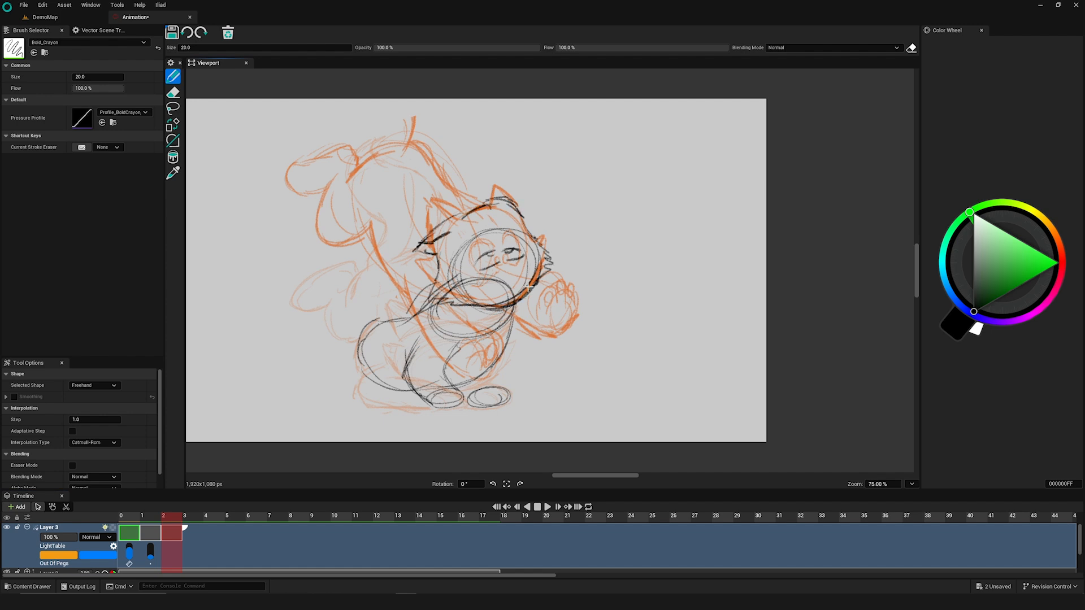
drag(171, 518, 137, 514)
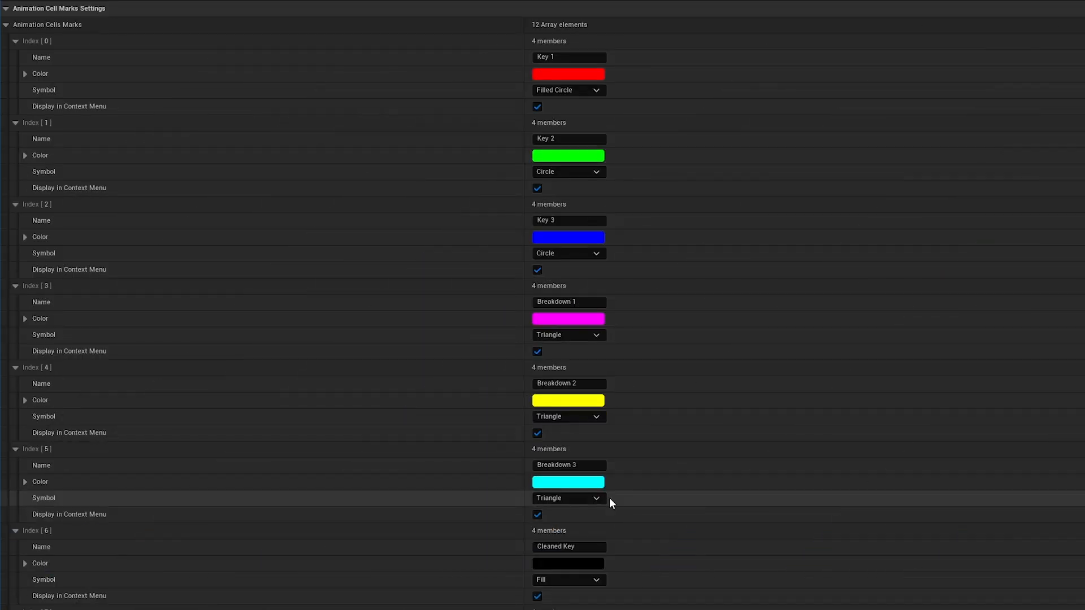
- Set the Breakdown 3 cell mark's symbol to Filled Triangle
click(597, 498)
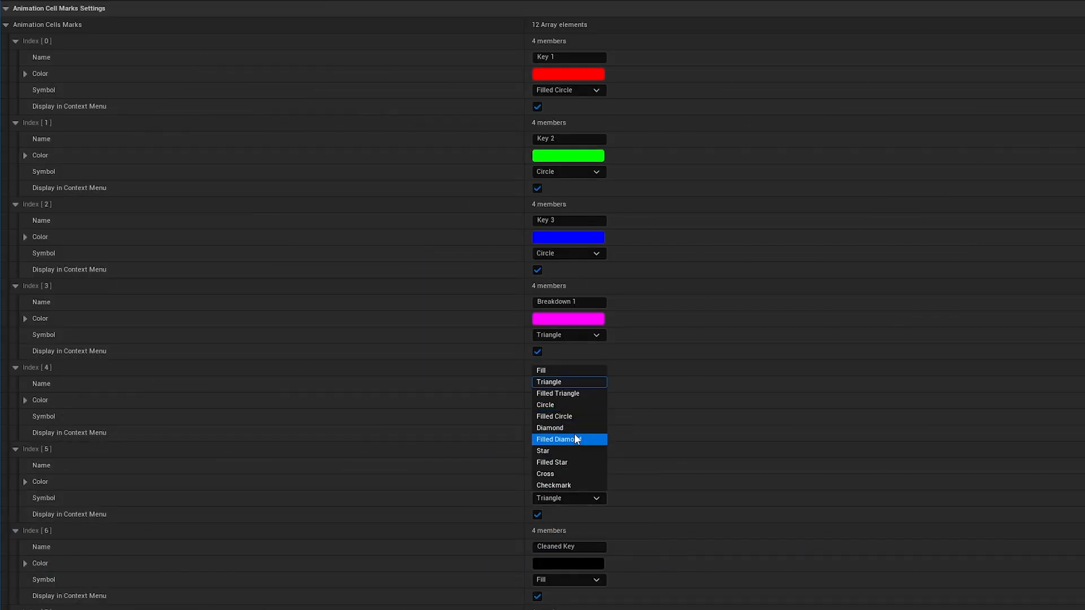
click(558, 393)
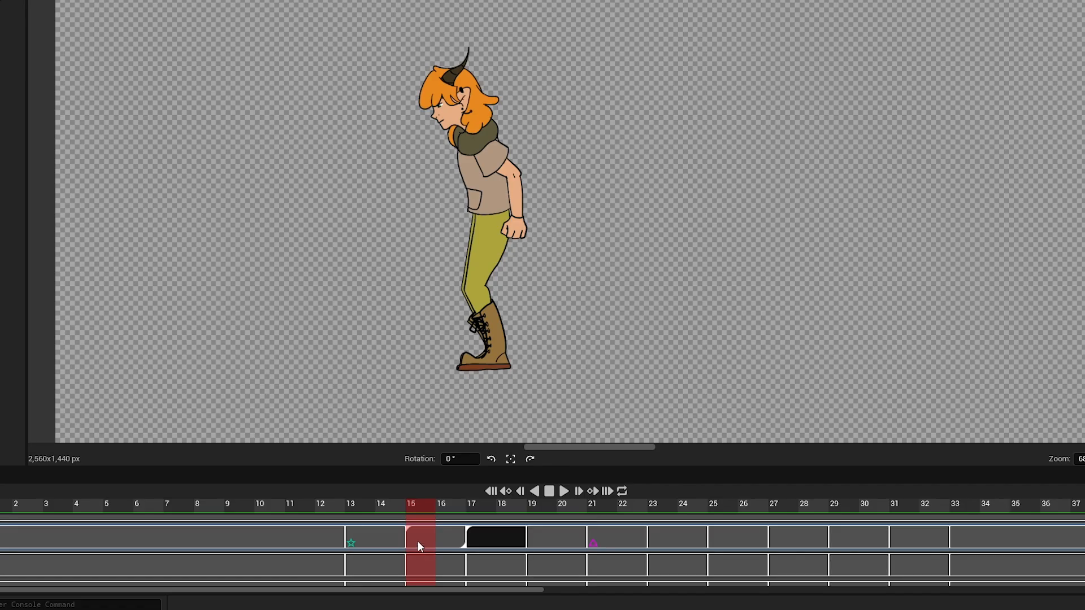
- Mark the character animation's cell at frame 15 as Key 1 and the cell starting at frame 23 as Breakdown 3
right_click(418, 541)
mouse_move(490, 475)
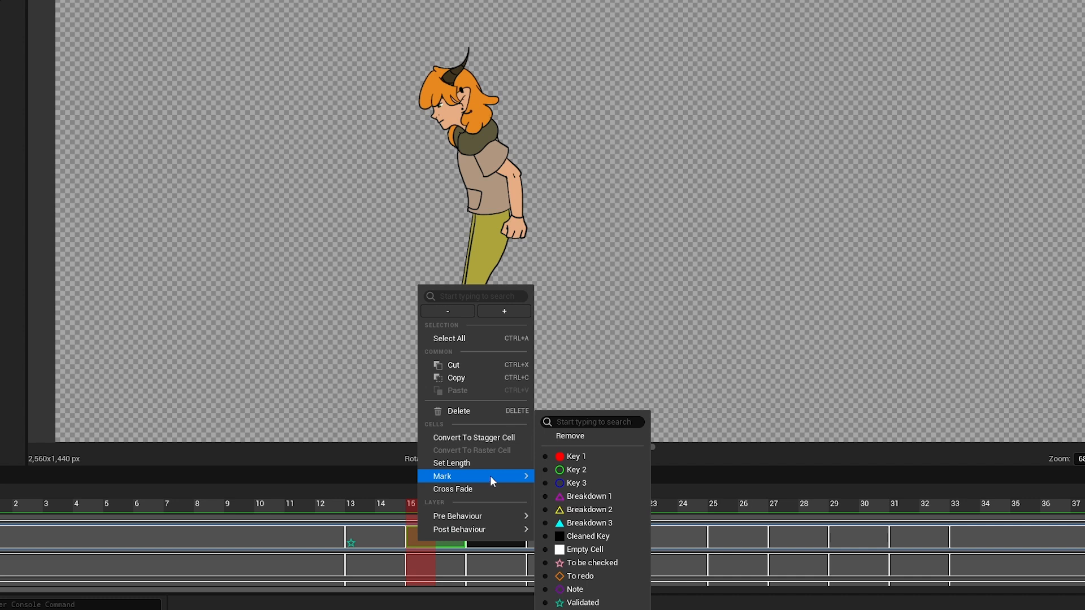
click(571, 456)
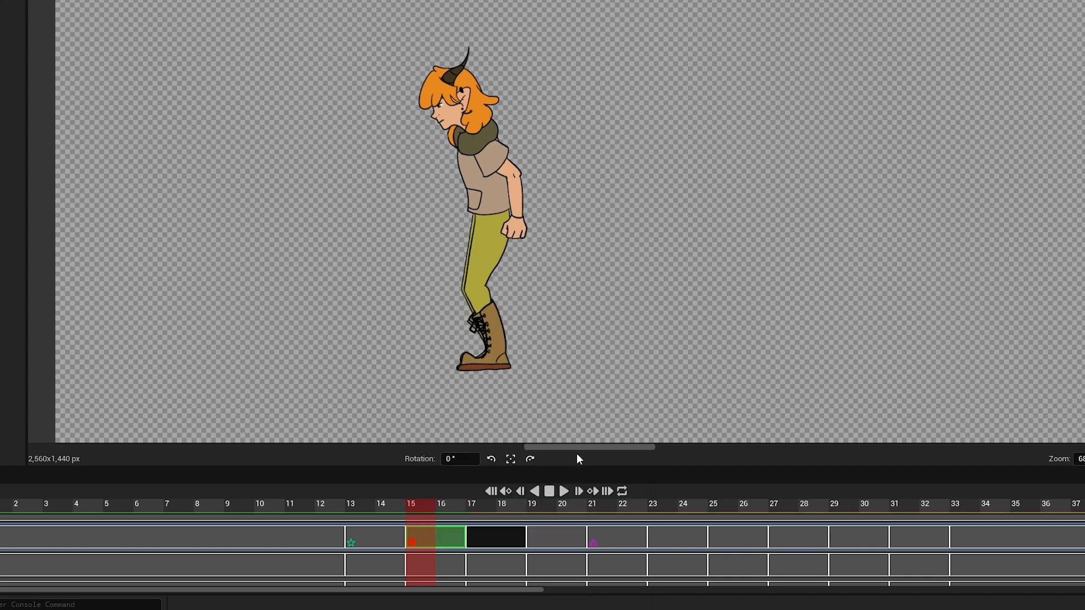
click(683, 505)
right_click(676, 535)
mouse_move(781, 471)
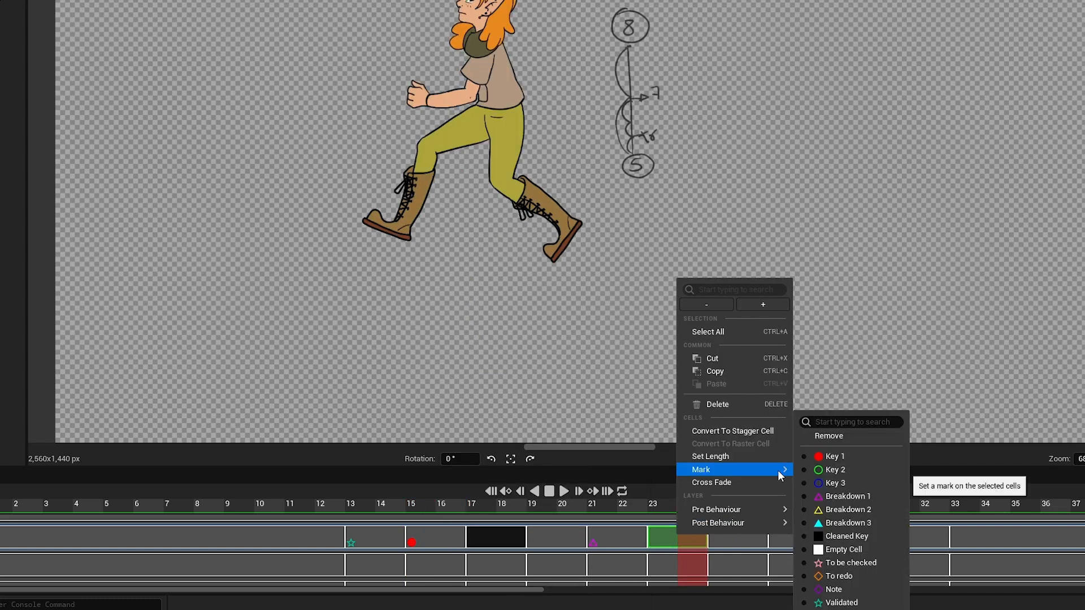
click(863, 522)
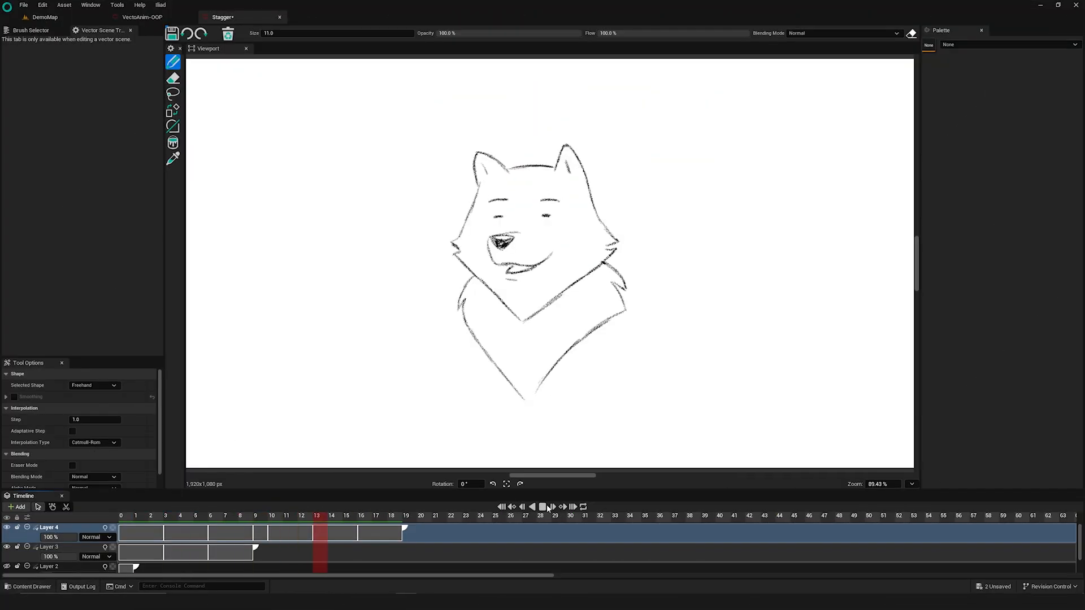
- Stop the dog animation and stretch Layer 4's single-frame cell at frame 9 through frame 49
click(542, 507)
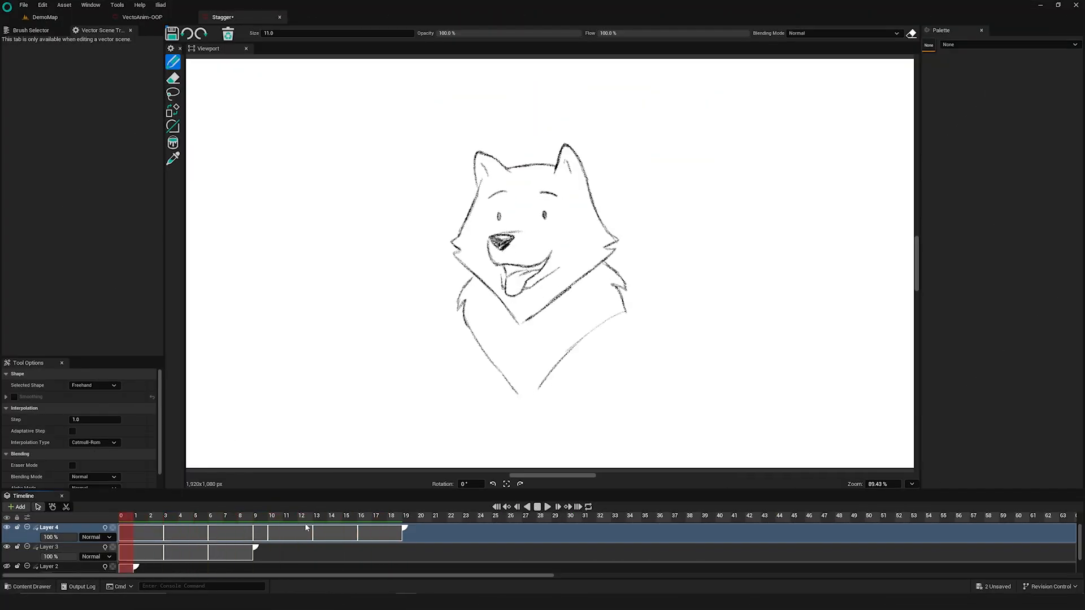
drag(266, 539, 863, 533)
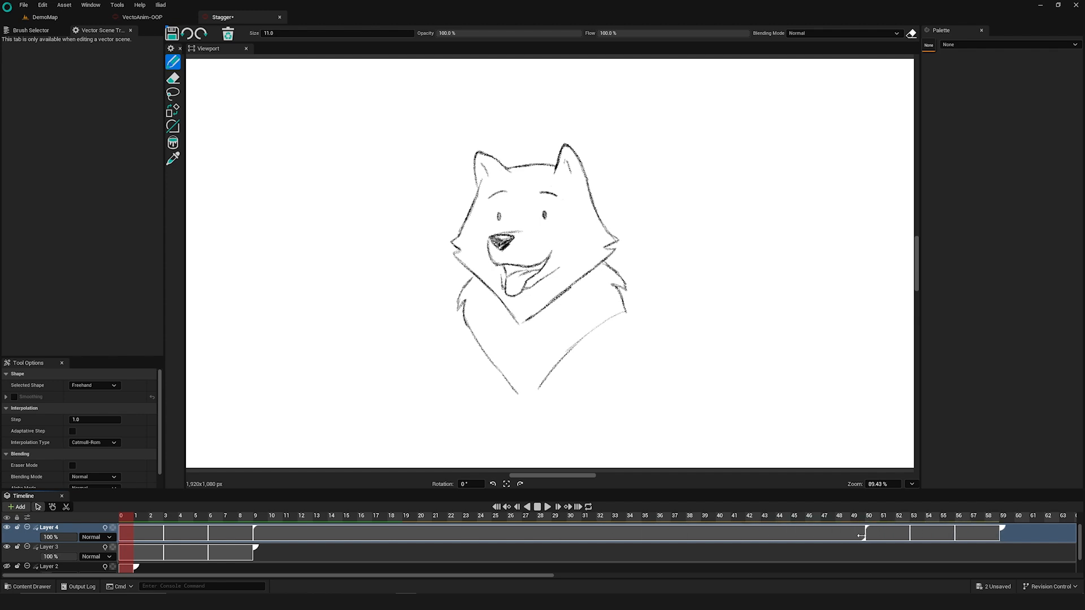
- Convert Layer 4's stretched cell to a stagger cell and play the animation
right_click(263, 535)
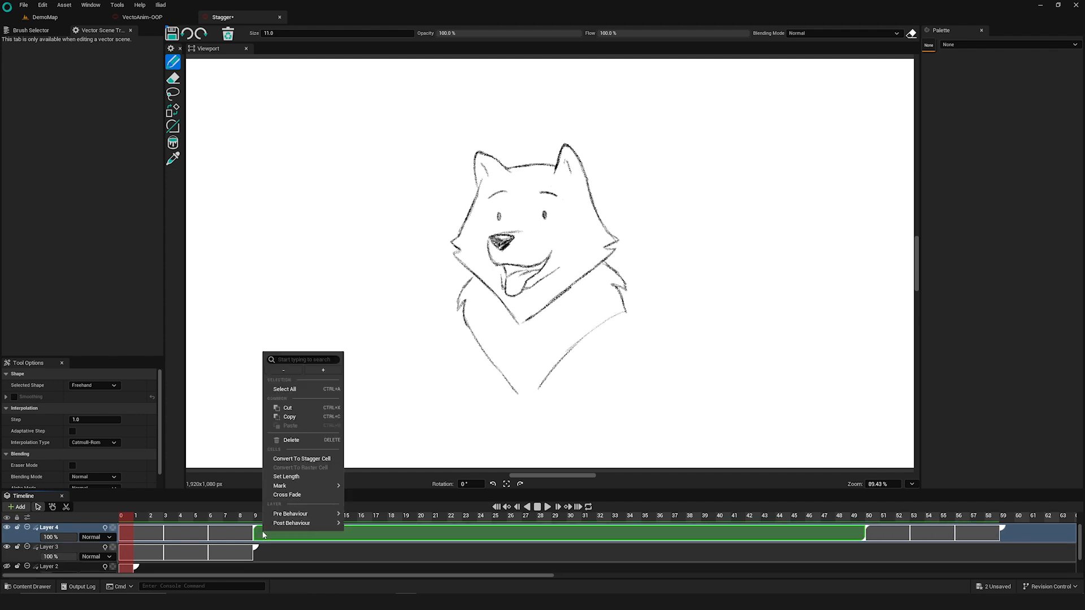
click(310, 463)
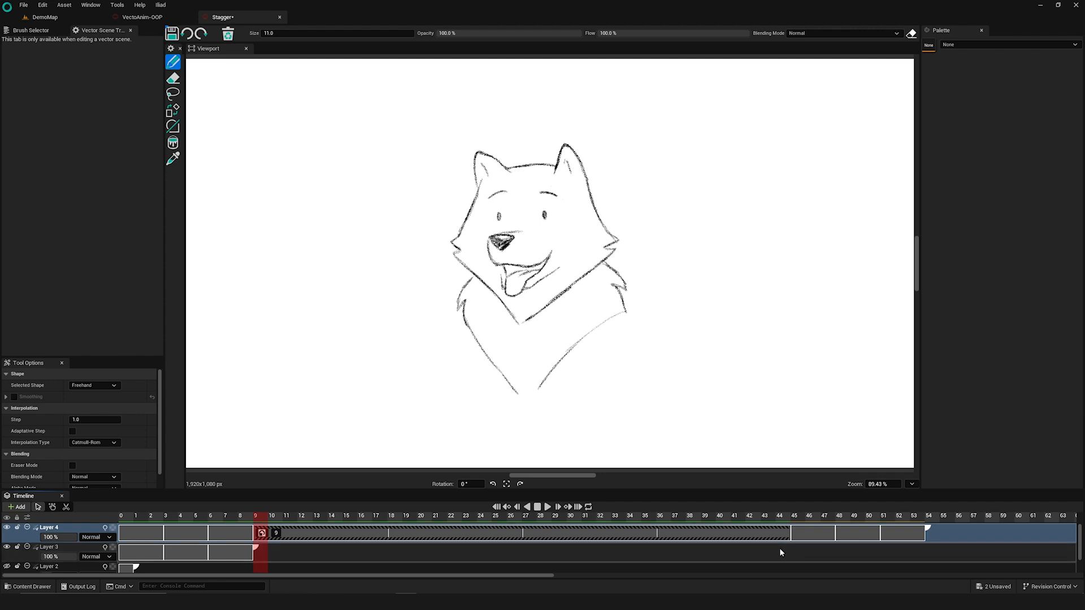
click(546, 507)
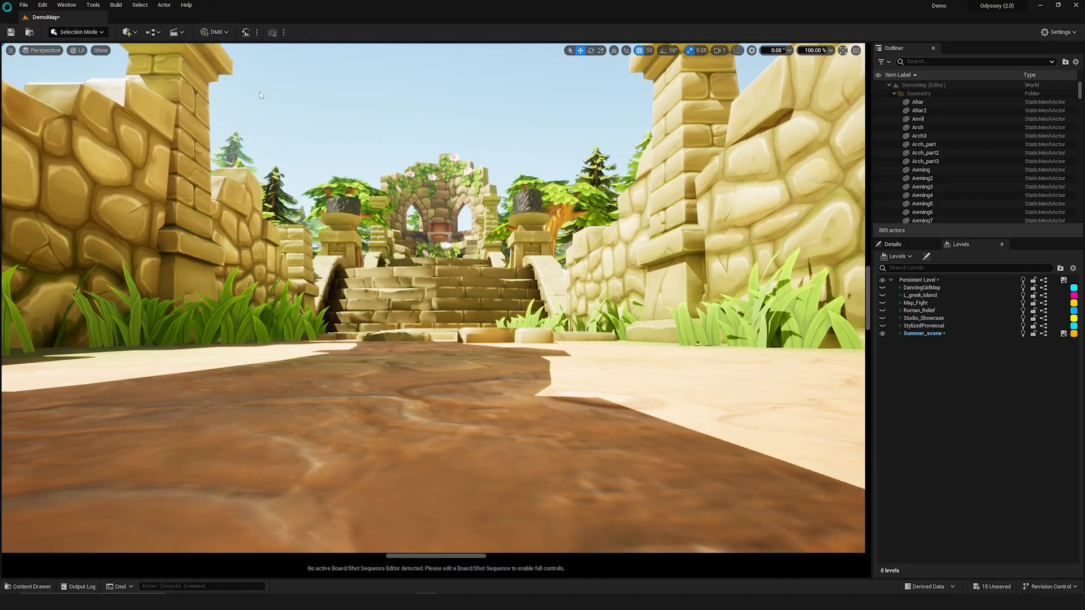
- Run the QuickStart editor utility widget from the project's Animation2D content folder
key(ctrl+space)
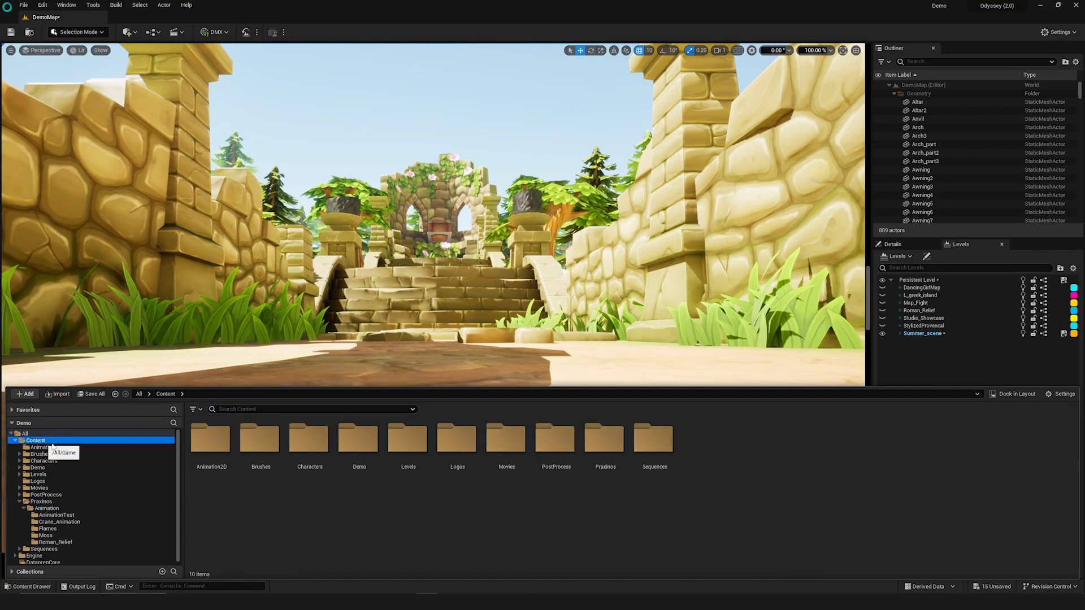
click(46, 446)
right_click(218, 442)
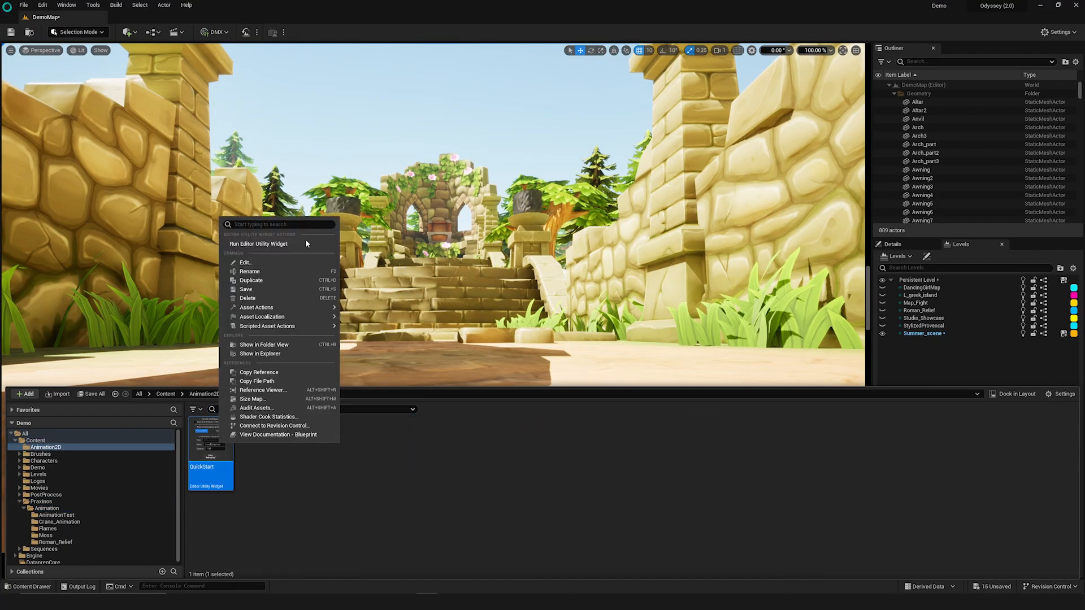
click(305, 239)
- Start a level sequence named LevelSequence_Deer with the WalkingDeer animation and a duration of 120
click(561, 190)
text(dee)
click(588, 304)
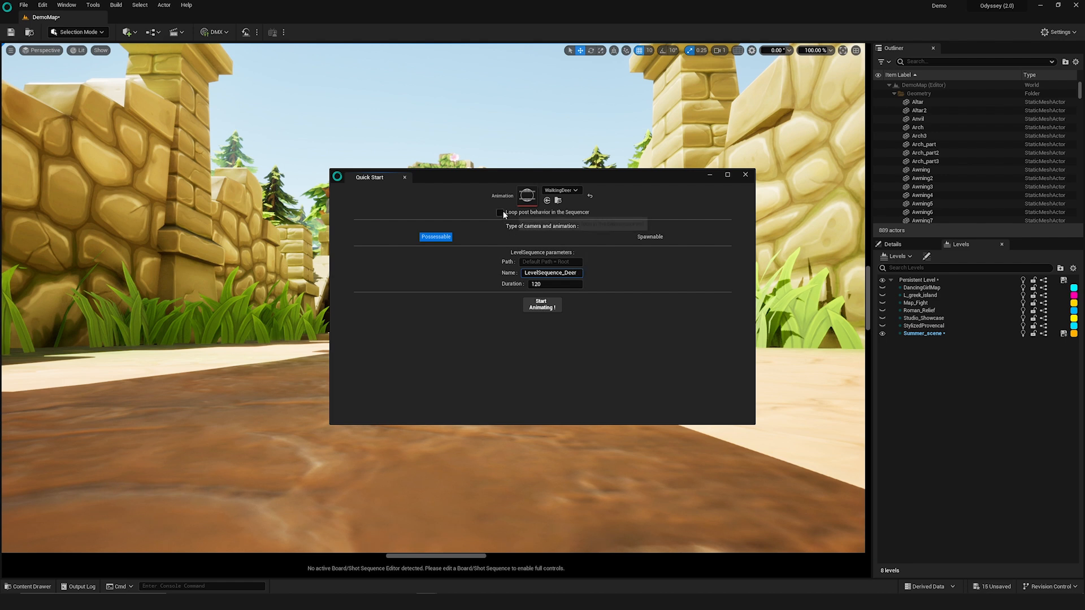
click(541, 305)
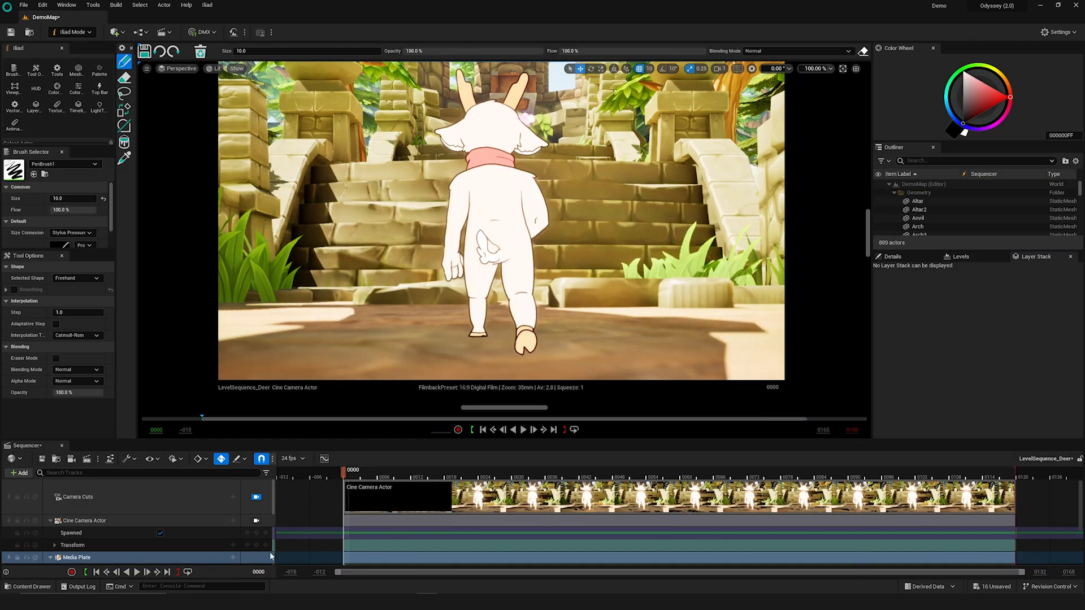
- Animate the Cine Camera Actor moving toward the stairs, with transform keys at frames 0 and 87
click(124, 521)
right_drag(500, 220, 506, 219)
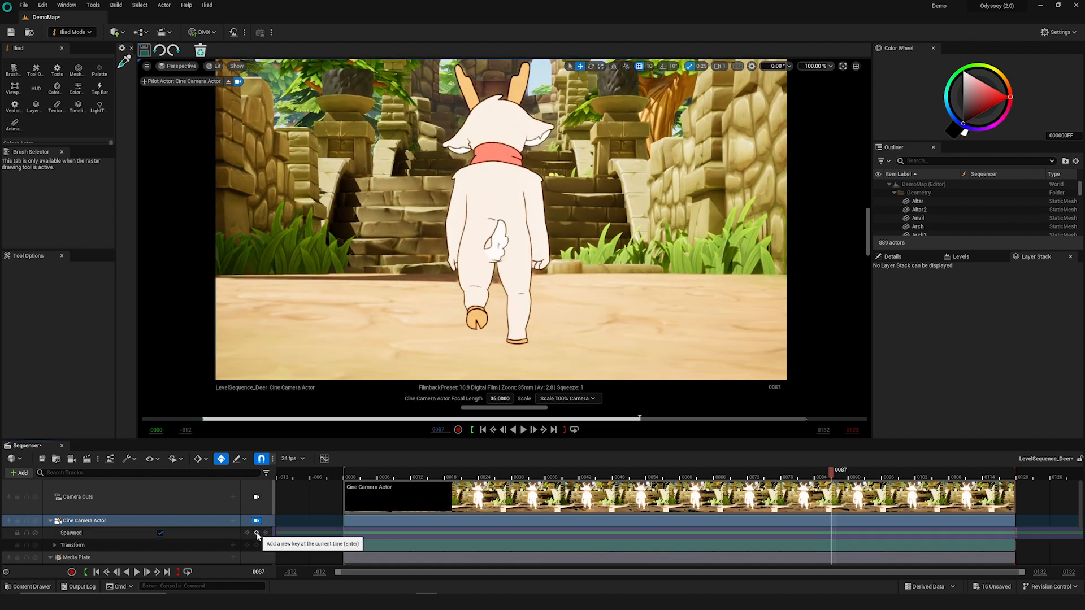
click(257, 534)
mouse_move(427, 387)
right_down()
mouse_move(423, 370)
mouse_move(427, 387)
right_up()
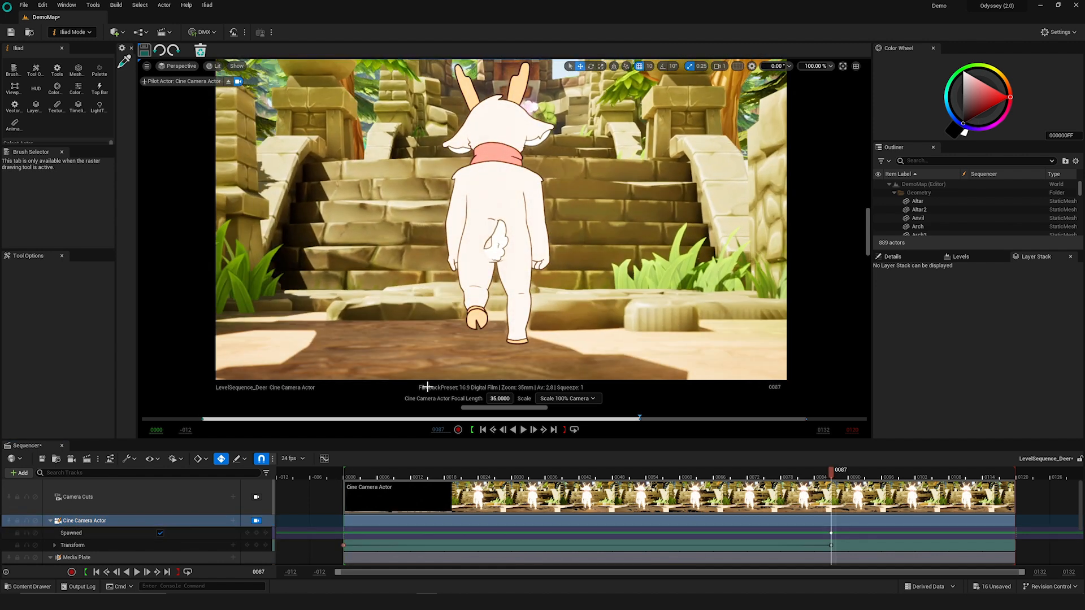
click(256, 545)
- Return to frame 0 and play the sequence to check the deer walking with the camera move
drag(831, 478, 344, 486)
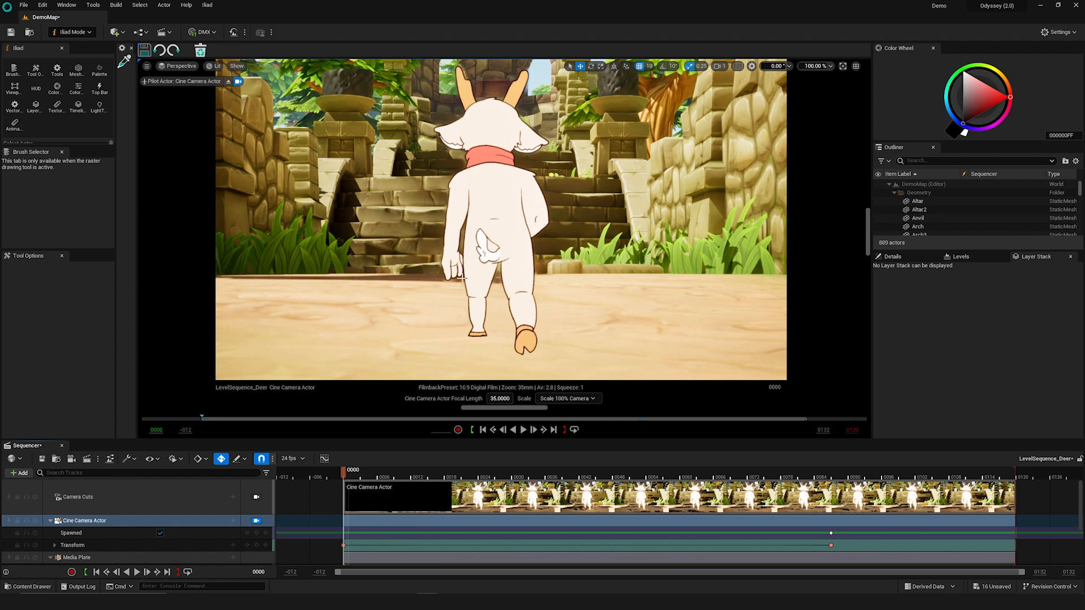
click(486, 257)
click(523, 433)
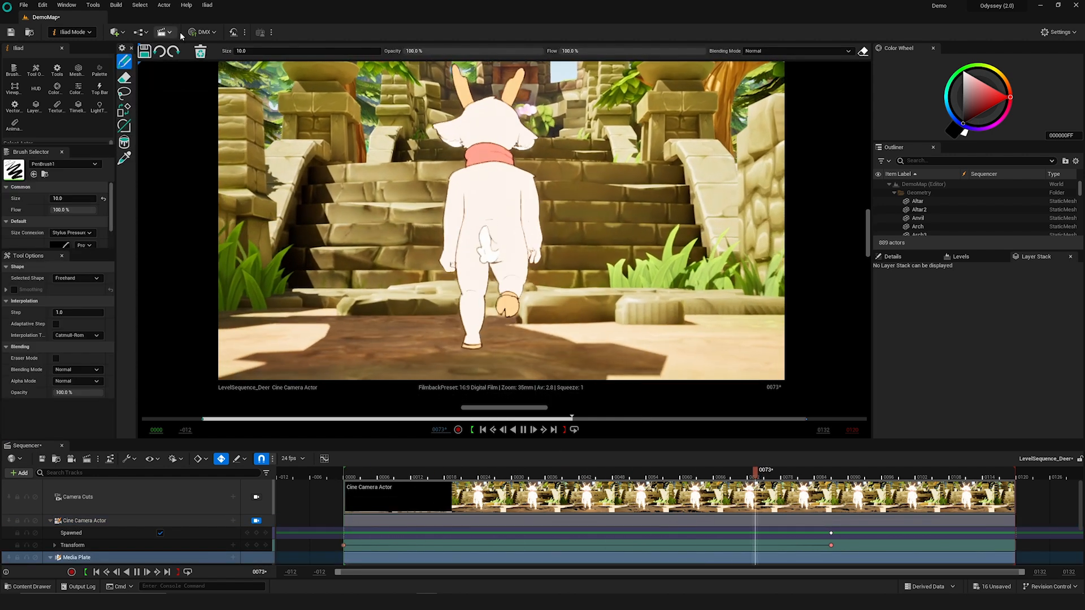
- Switch the viewport to Unlit shading and play the deer sequence from frame 0
click(216, 69)
click(225, 99)
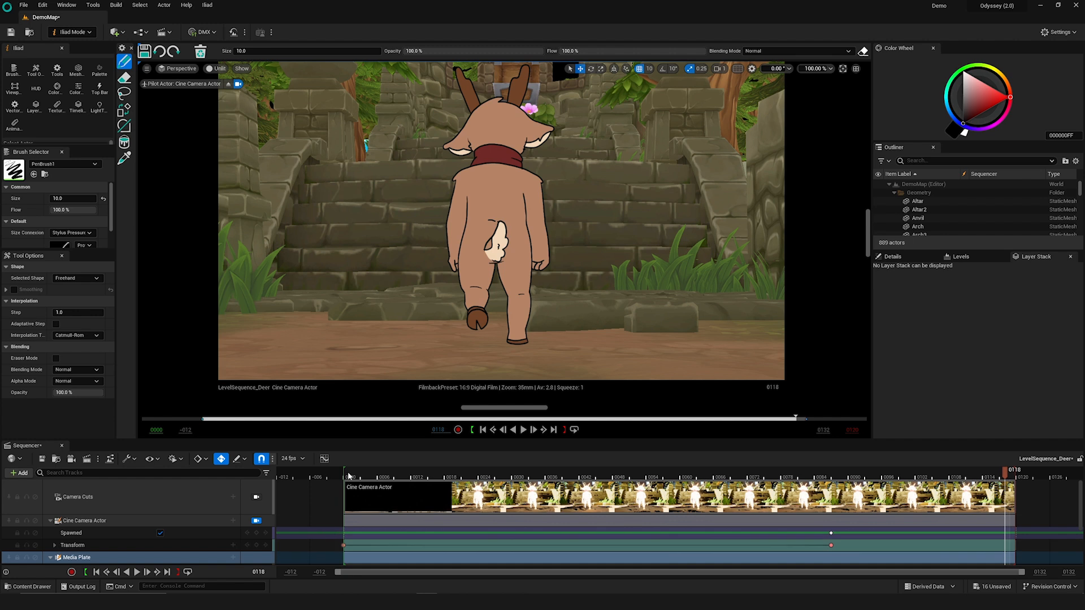
click(348, 474)
click(521, 431)
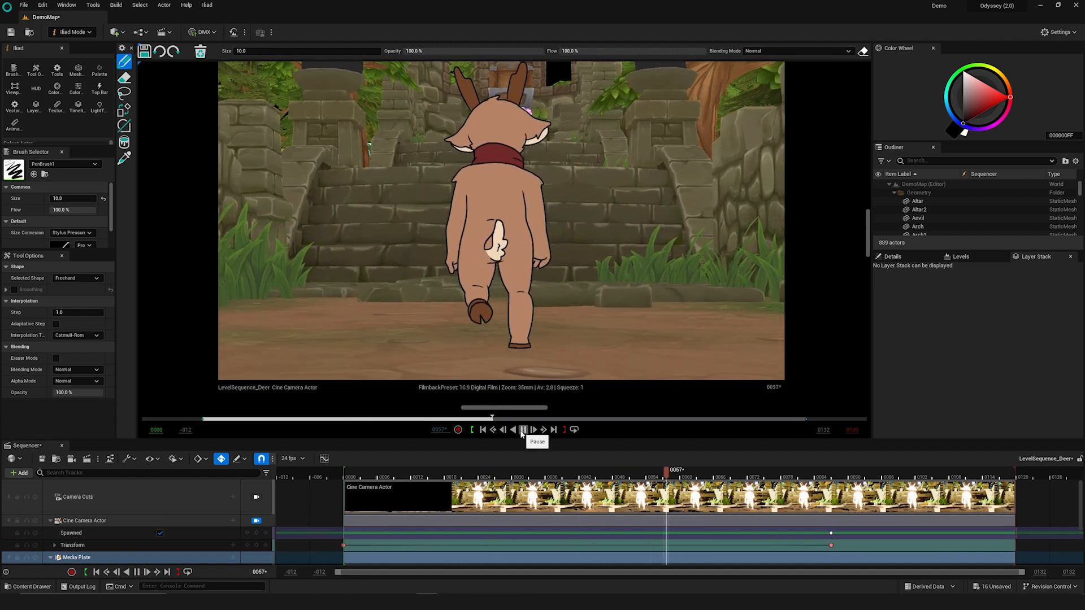
click(522, 430)
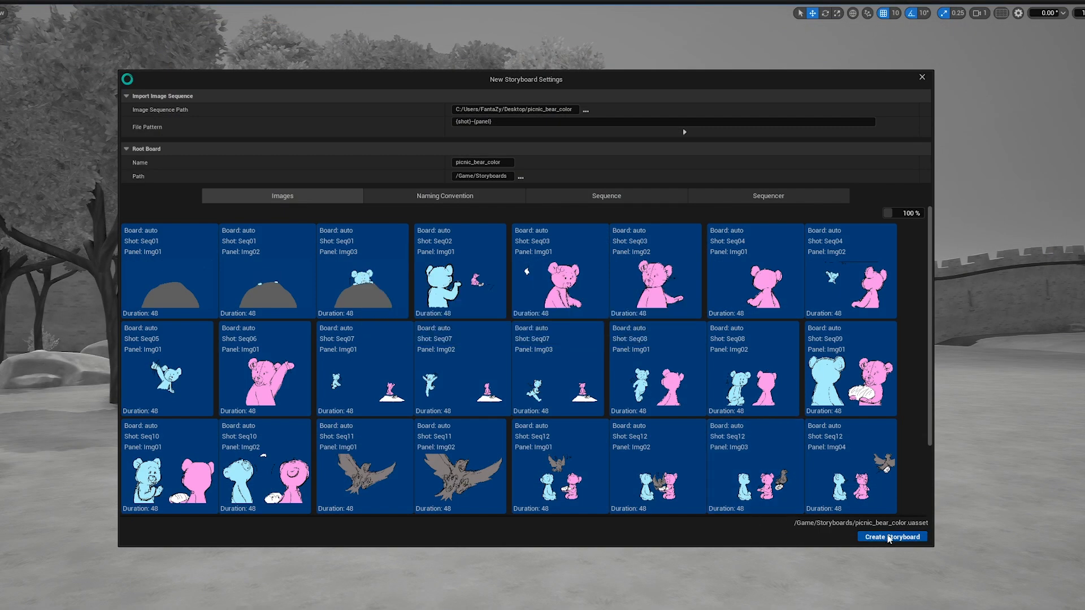
- Create the picnic_bear_color storyboard from the imported image sequence and reframe shot_0010_01's camera on the rock
click(889, 537)
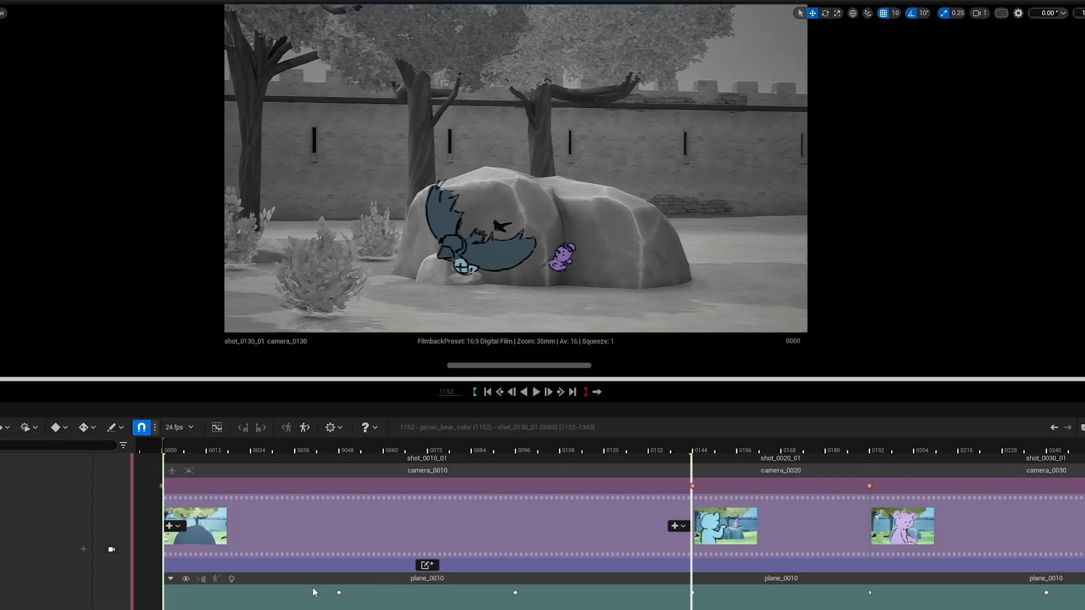
click(219, 511)
right_drag(515, 226, 469, 226)
- Set the distance of plane_0010 in shot_0010_01 to 998 and scrub the shot to frame 17
click(480, 578)
drag(497, 355, 536, 354)
mouse_move(218, 450)
mouse_down()
mouse_move(541, 461)
mouse_move(226, 461)
mouse_up()
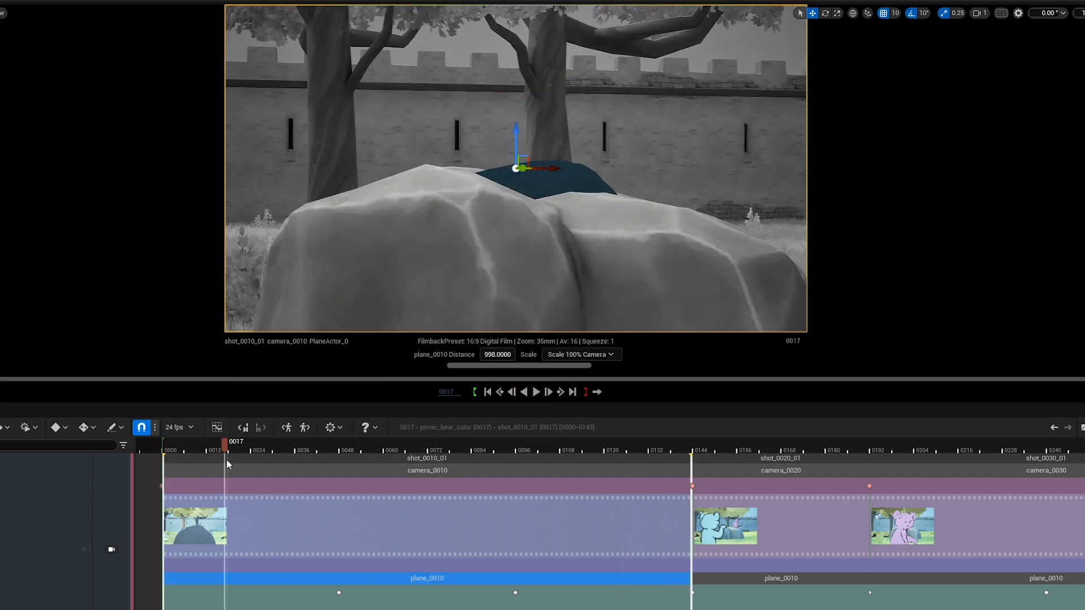
- Reframe the camera of shot_0020_01 over the rock and grass, and set camera_0030's focal length to 116 mm in shot_0030_01
click(774, 523)
mouse_move(666, 291)
right_down()
mouse_move(672, 305)
mouse_move(652, 308)
mouse_move(670, 296)
right_up()
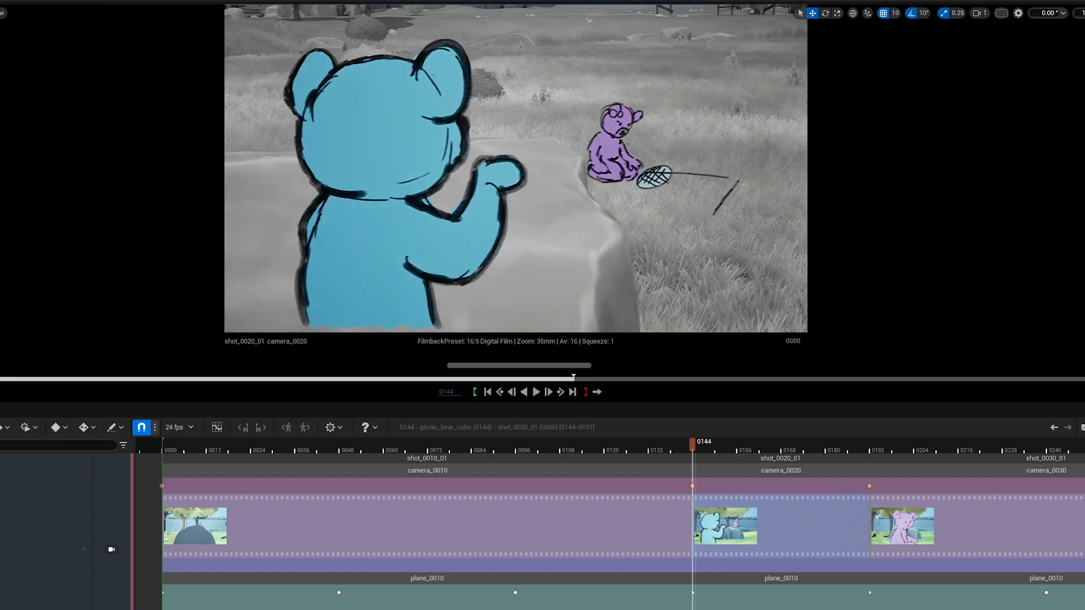
click(970, 556)
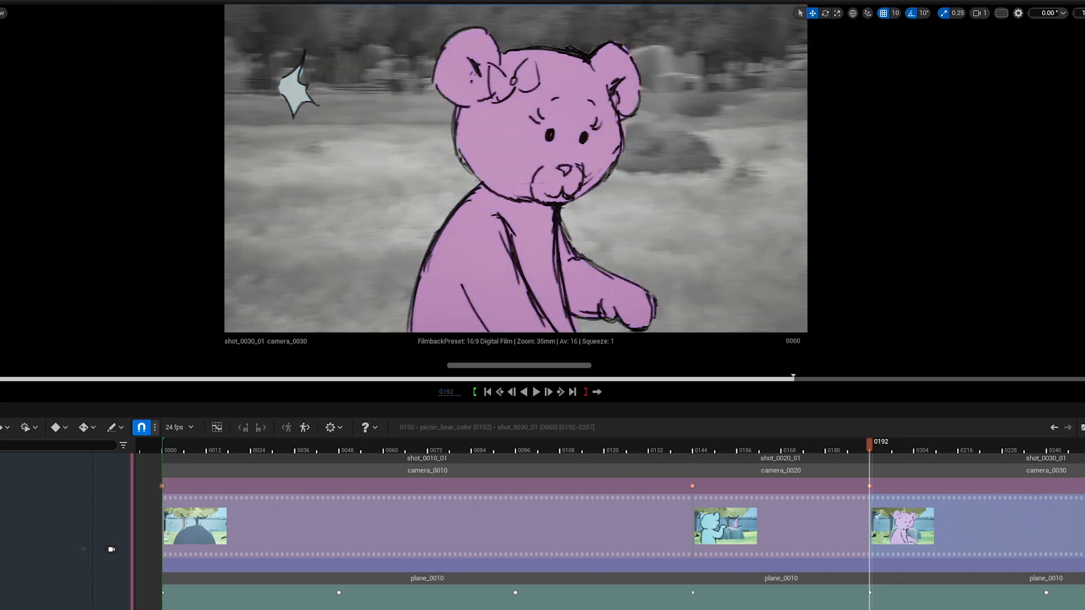
right_click(896, 458)
click(896, 458)
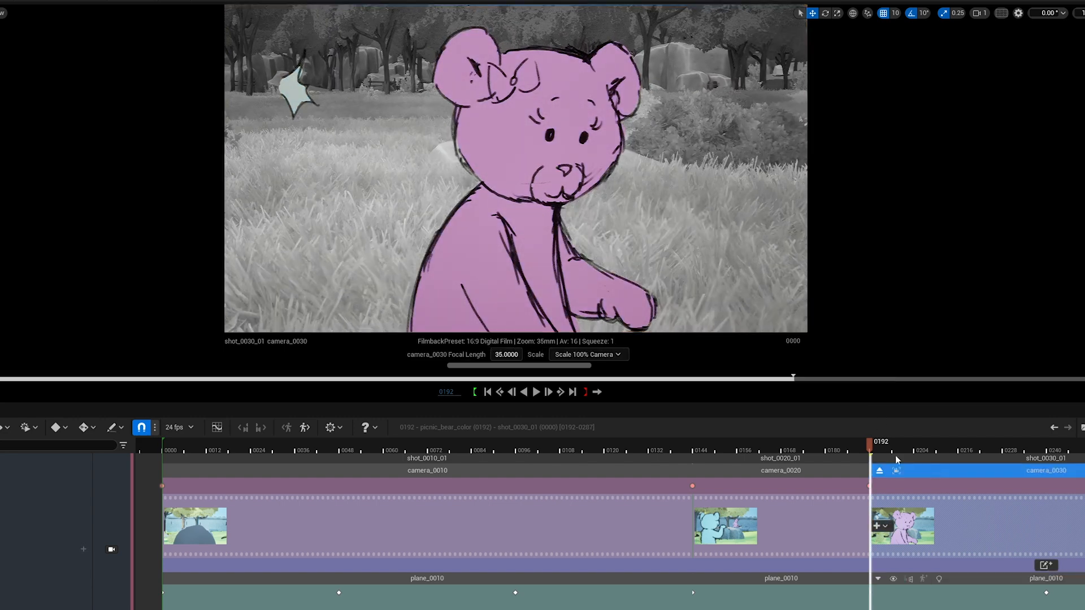
drag(525, 362, 524, 327)
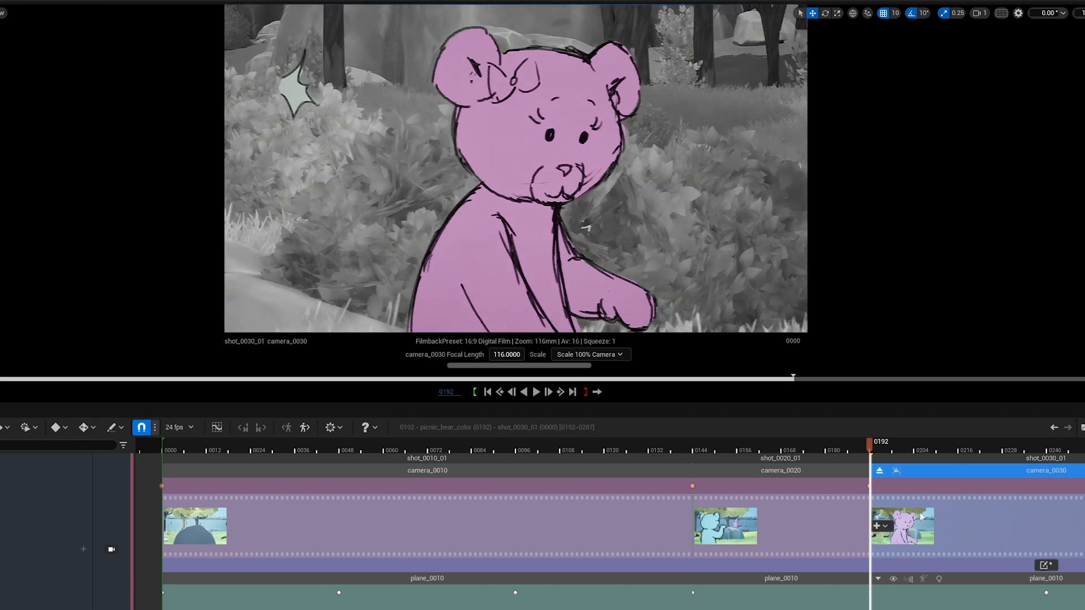
- Add a new shot after shot_0130_01 at the end of the storyboard
ctrl+scroll(688, 561, down, 5)
ctrl+scroll(688, 562, up, 1)
right_drag(688, 562, 312, 561)
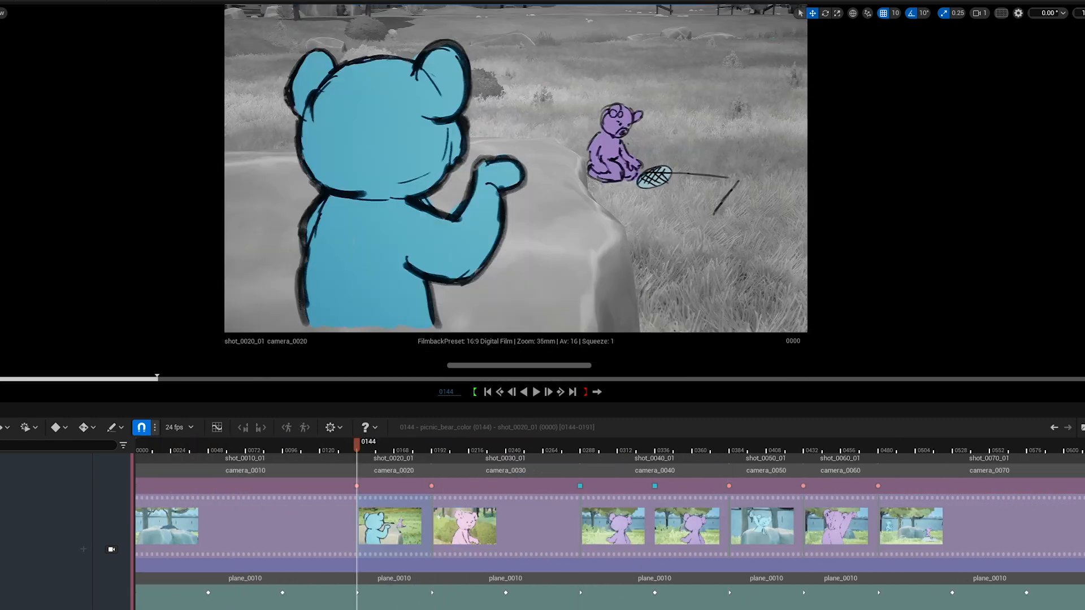
right_drag(688, 562, 445, 561)
click(1046, 516)
click(1028, 537)
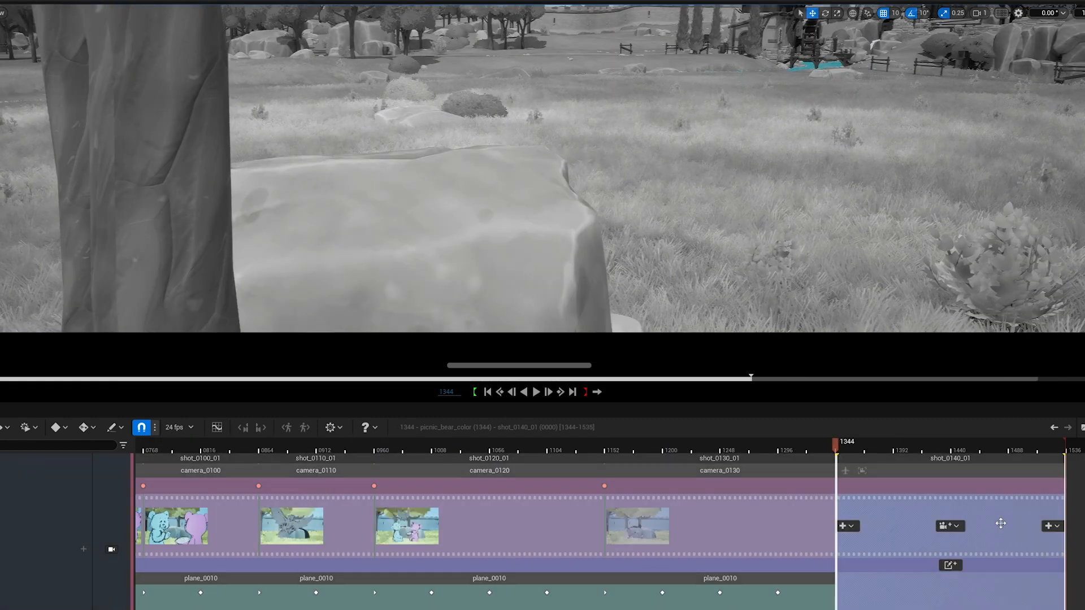
- Frame the view on the bush and grass and create a camera with a drawing plane for the new shot
right_drag(542, 186, 565, 180)
click(950, 526)
click(997, 514)
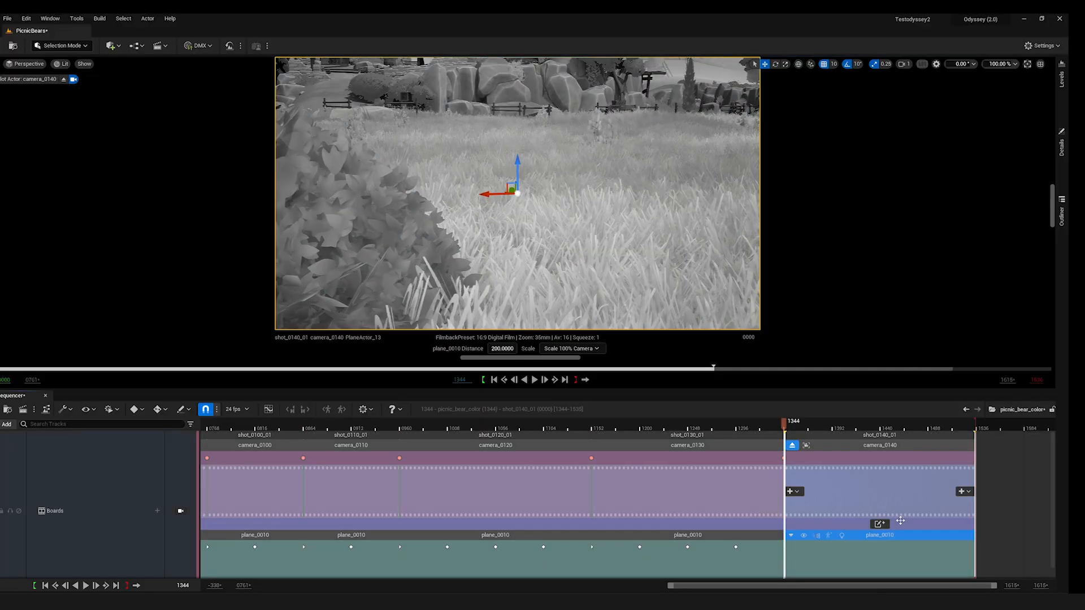
- Sketch a bear on shot_0140_01's plane and fill it white with the freehand vector shape in Behind blending mode
drag(536, 148, 504, 194)
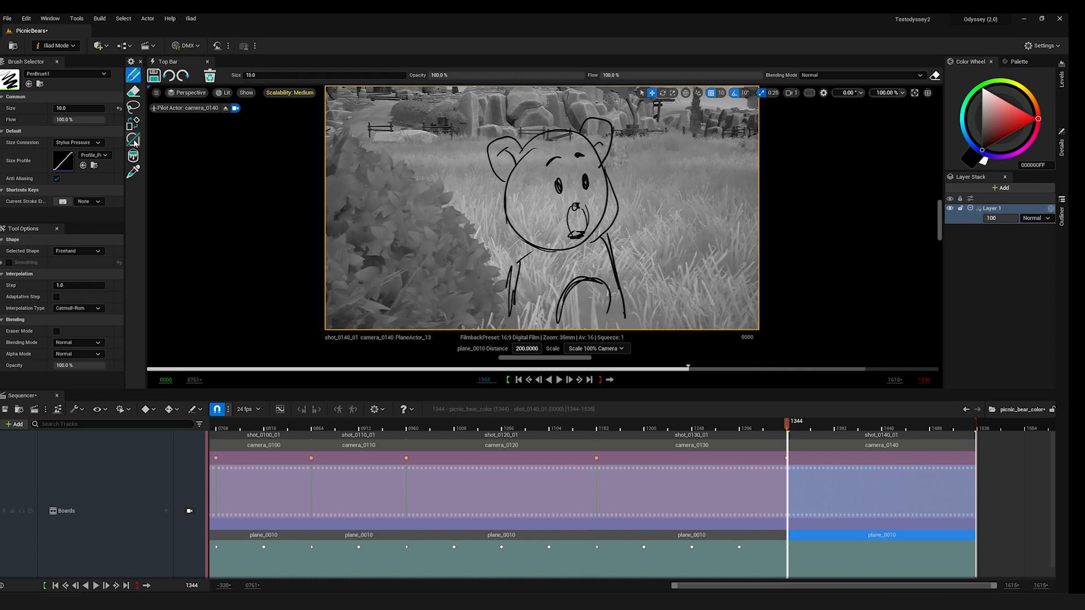
click(133, 140)
click(78, 354)
click(68, 372)
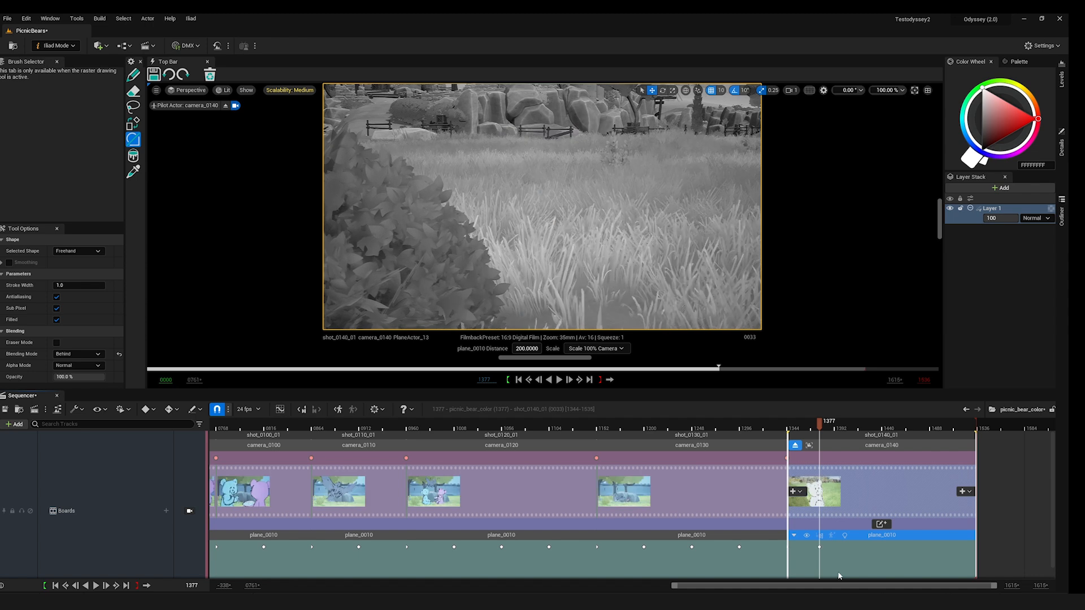
- Sketch the bear's second pose at frame 1377 with the pen brush, its head lowered beside the light-table reference
click(135, 76)
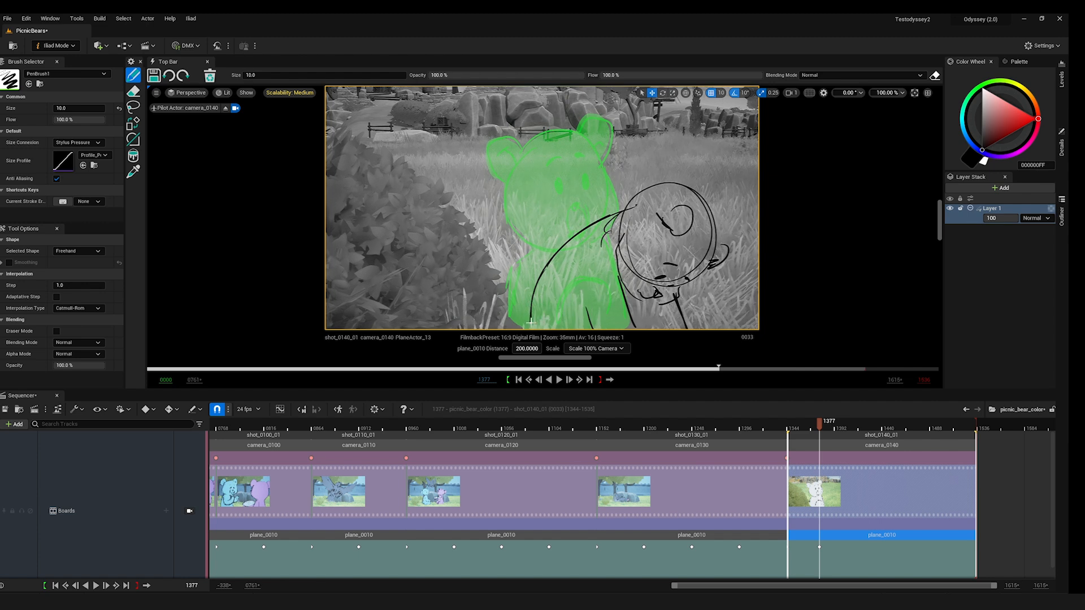
drag(988, 104, 982, 88)
key(s)
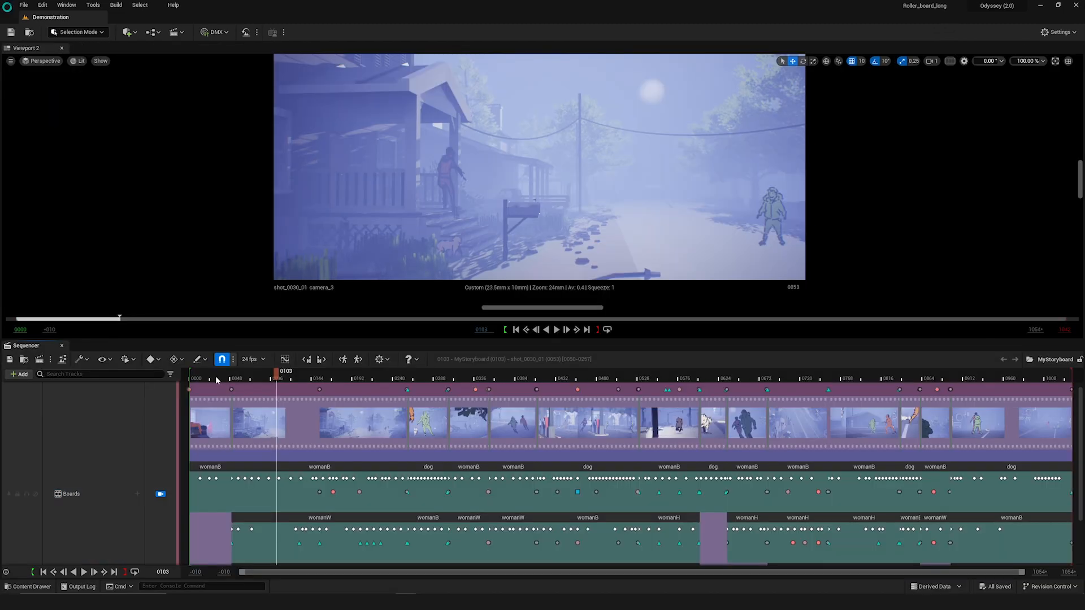
- Move shot_0030_01 between shot_0110_02 and shot_0090_02 in the storyboard and scrub to frame 397
drag(271, 377, 261, 421)
drag(351, 421, 540, 421)
drag(244, 377, 527, 376)
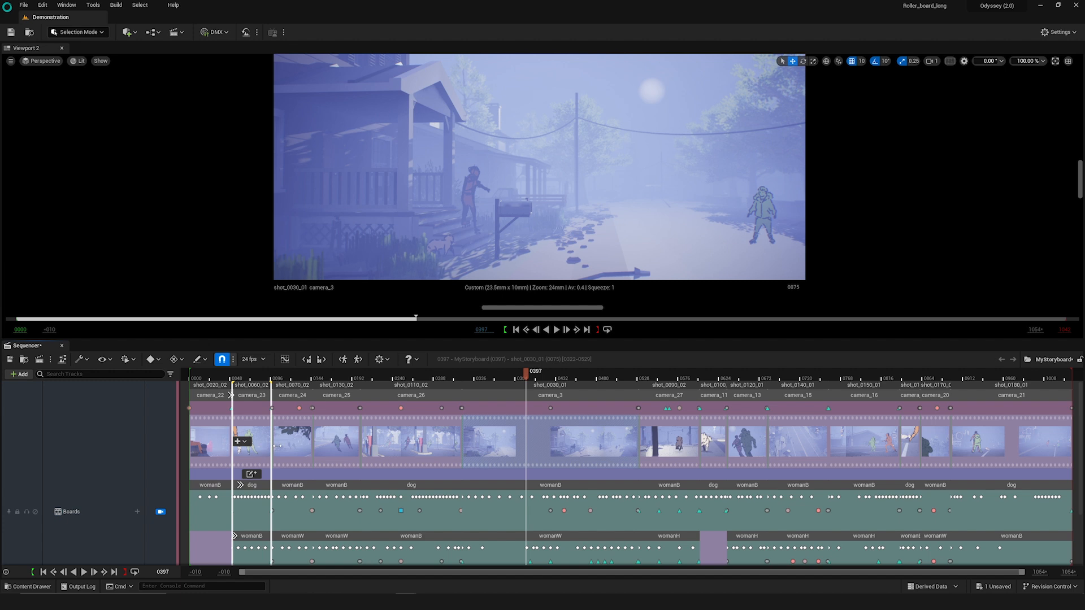
- Insert a new 208-frame shot before shot_0030_01 and extend its end
click(471, 442)
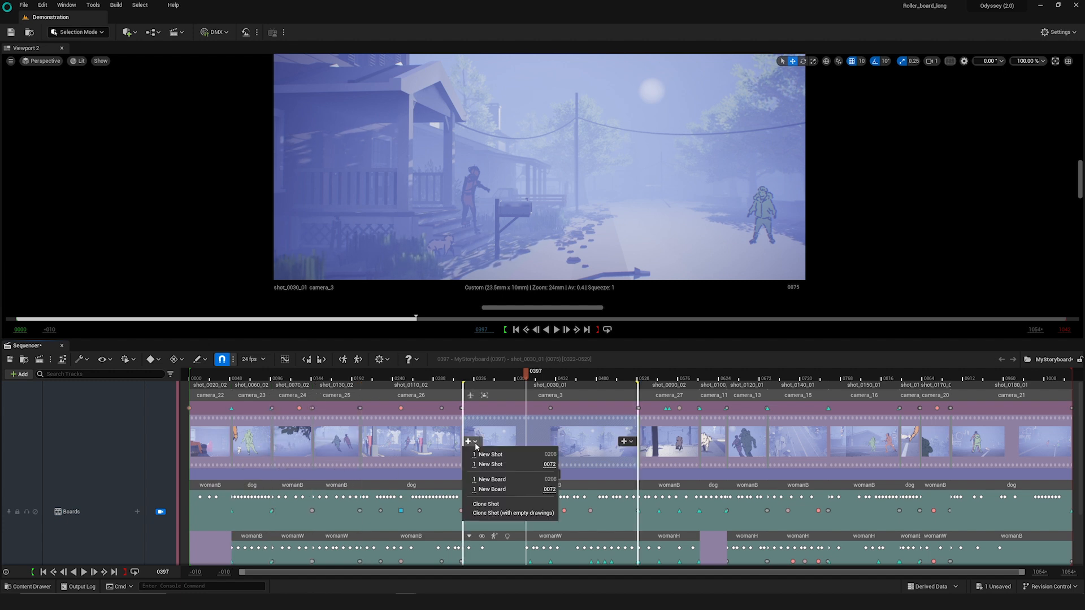
click(490, 455)
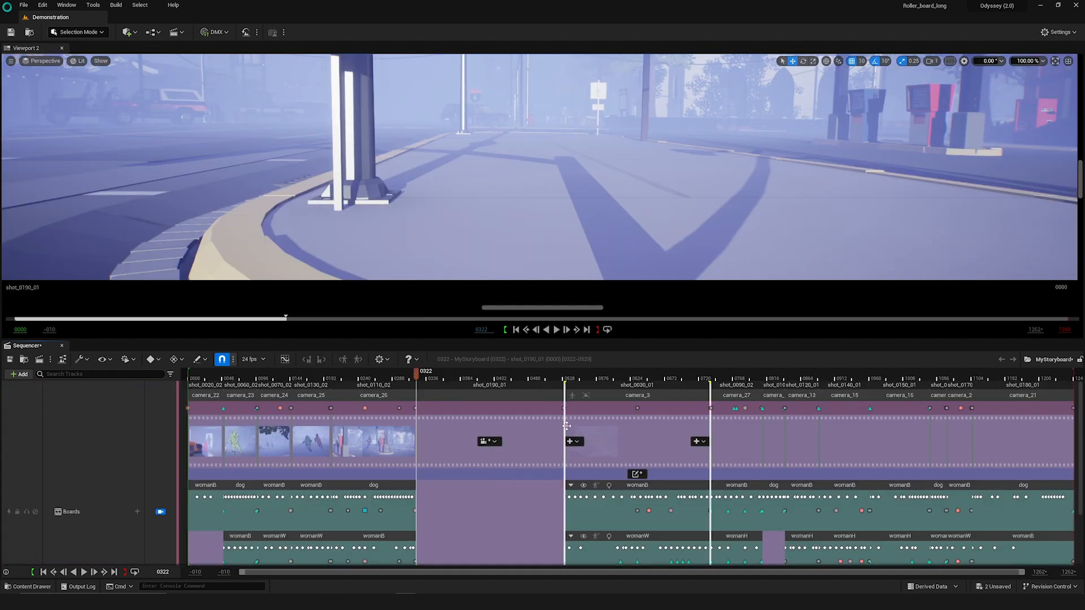
drag(564, 425, 605, 429)
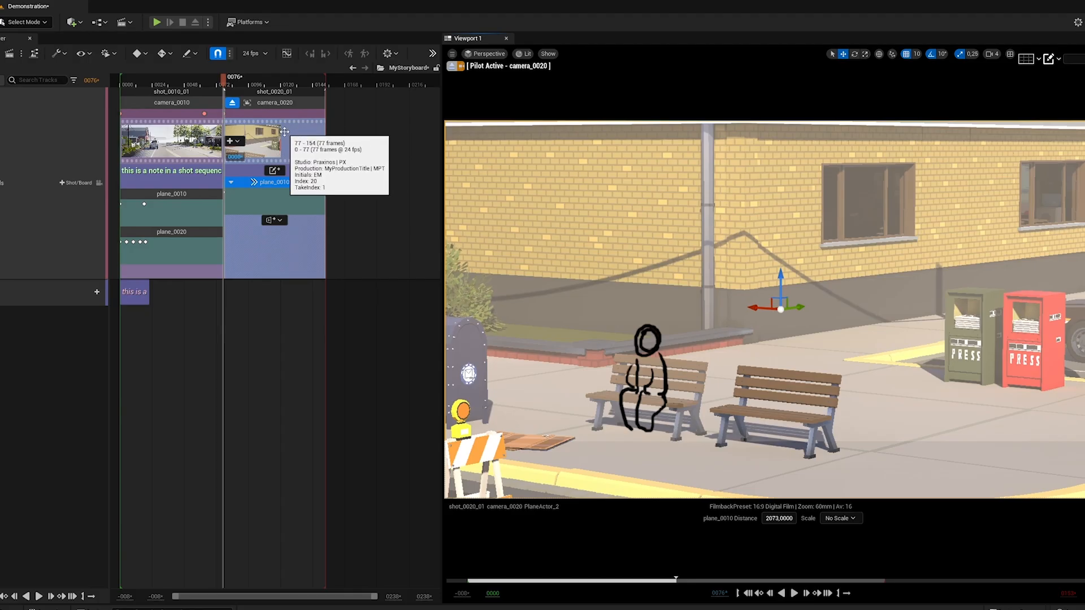
- Create a new take of shot_0020_01 and set its camera's focal length to 25 mm
right_click(284, 131)
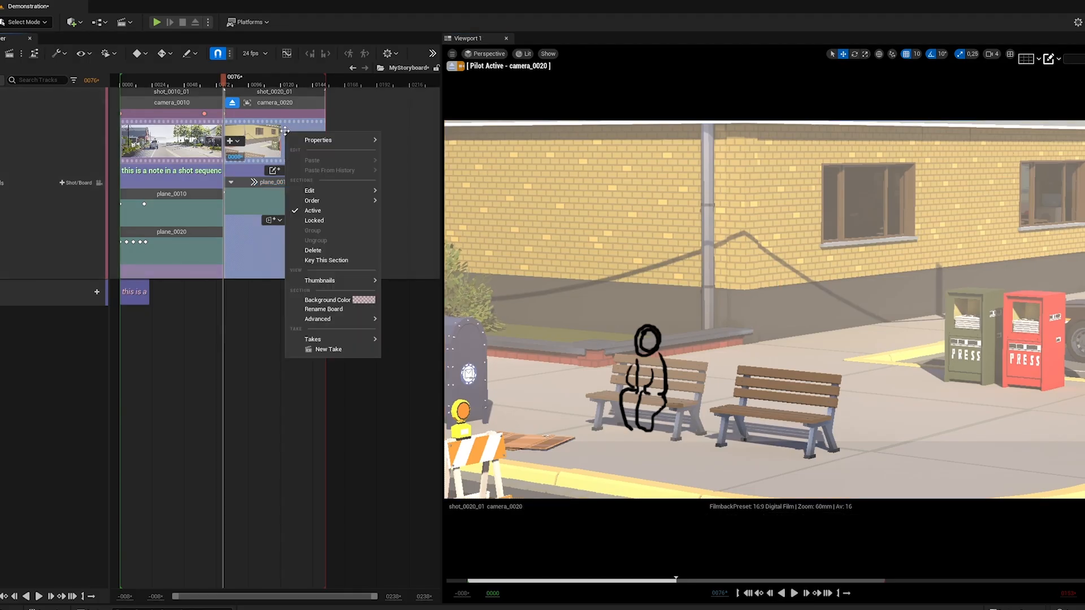
click(333, 349)
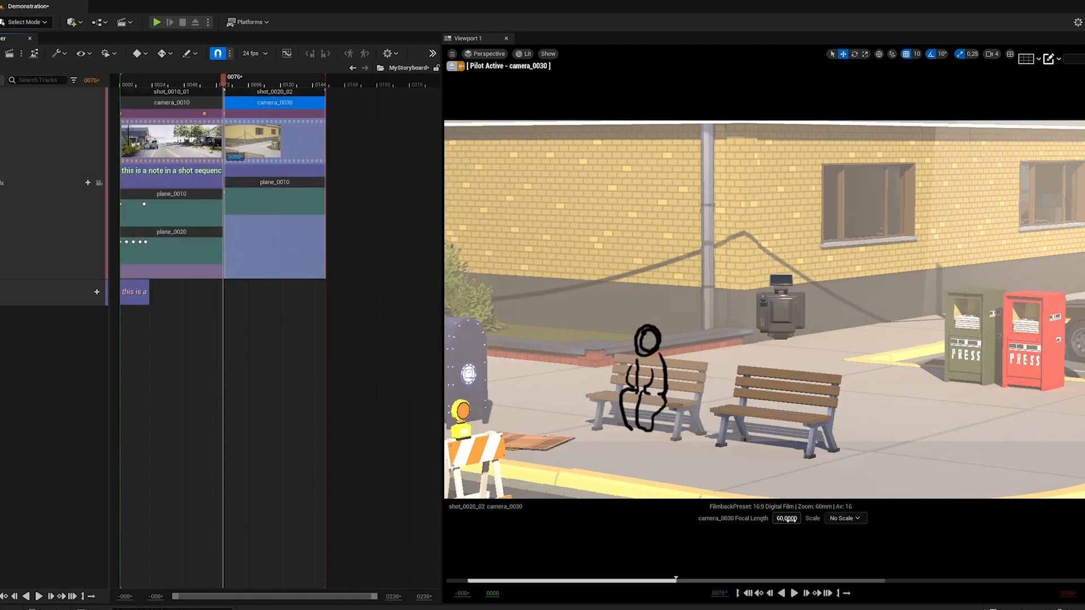
drag(787, 518, 731, 518)
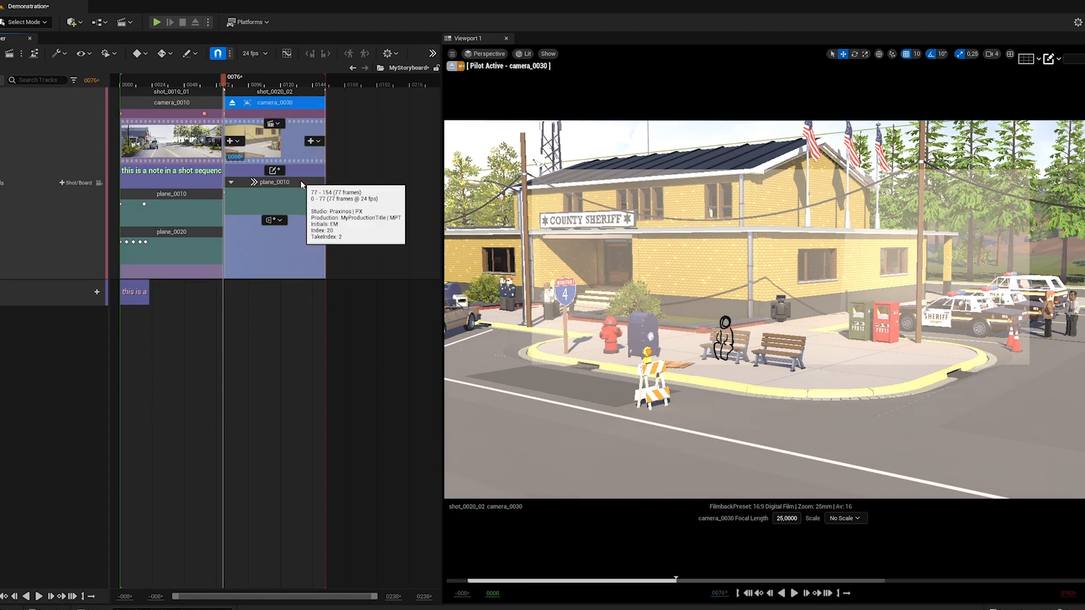
- Sketch a second stick figure at the empty bench on the new take's plane_0010 in Iliad Mode, and return to selection mode
click(274, 182)
click(40, 22)
click(26, 52)
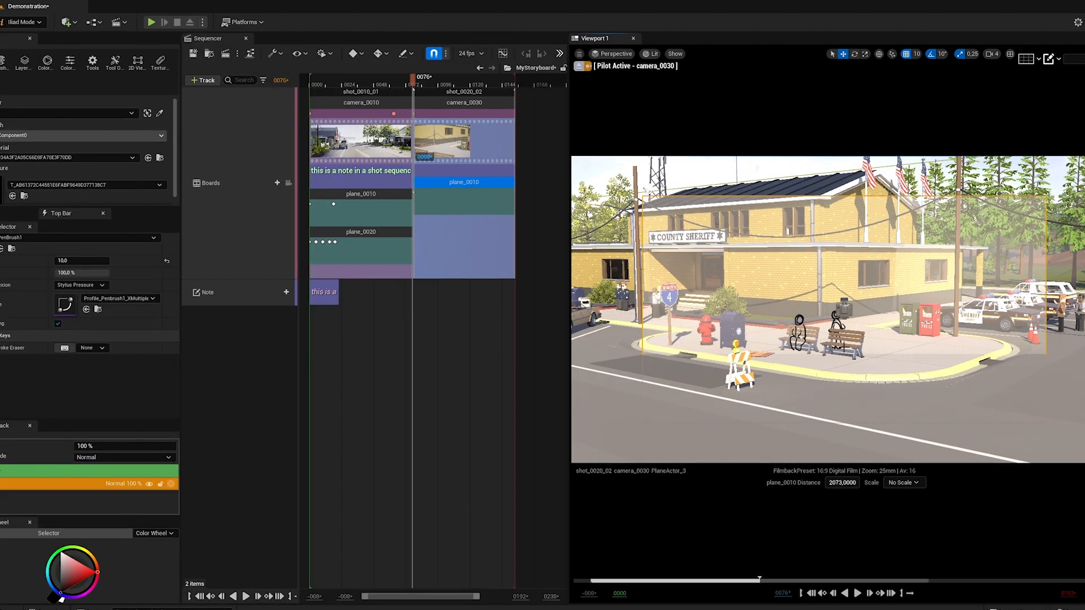
click(23, 22)
click(25, 35)
- Switch the shot between takes shot_0020_01 and shot_0020_02 to compare them
right_click(276, 123)
click(316, 141)
right_click(276, 124)
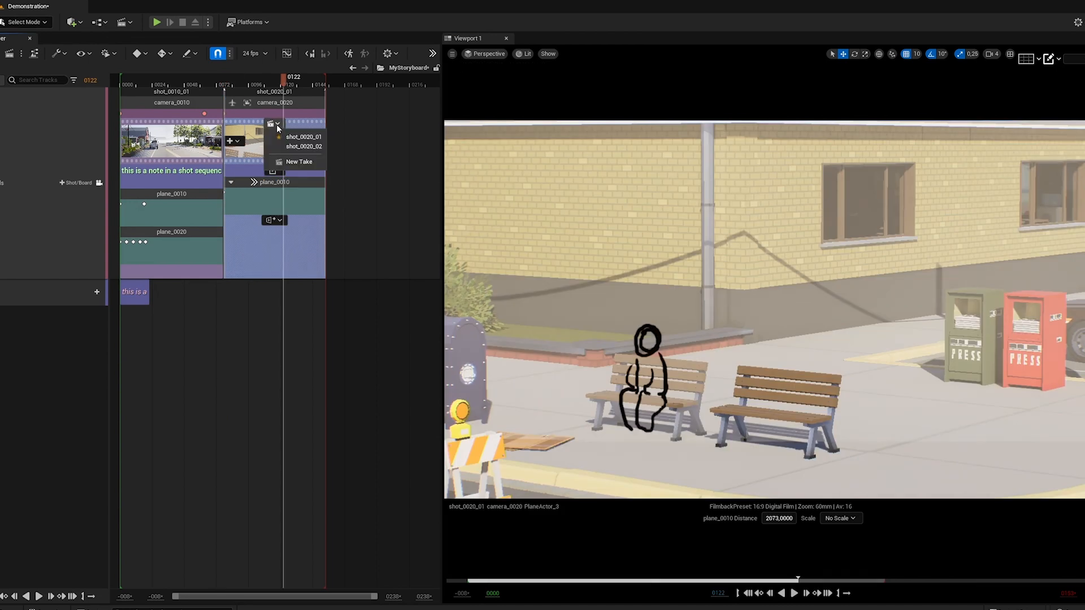
click(278, 146)
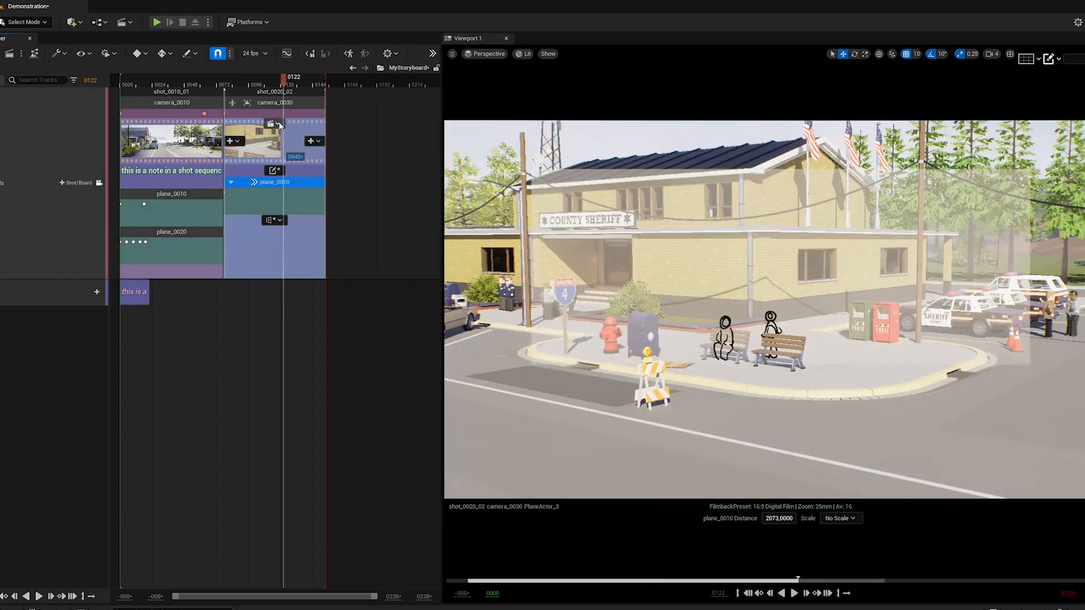
click(282, 125)
click(275, 141)
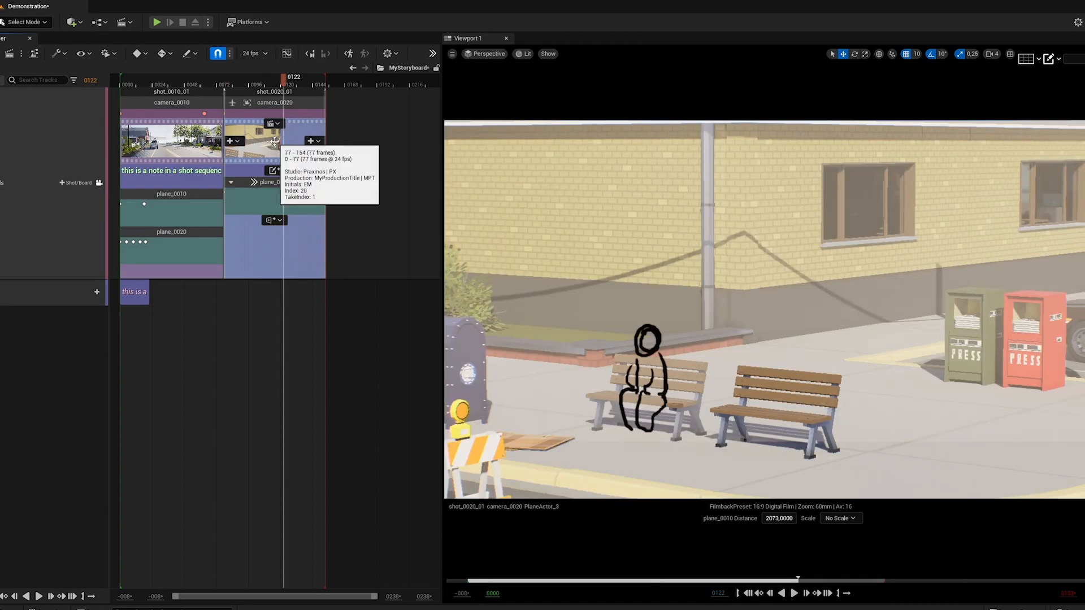
click(276, 124)
click(278, 148)
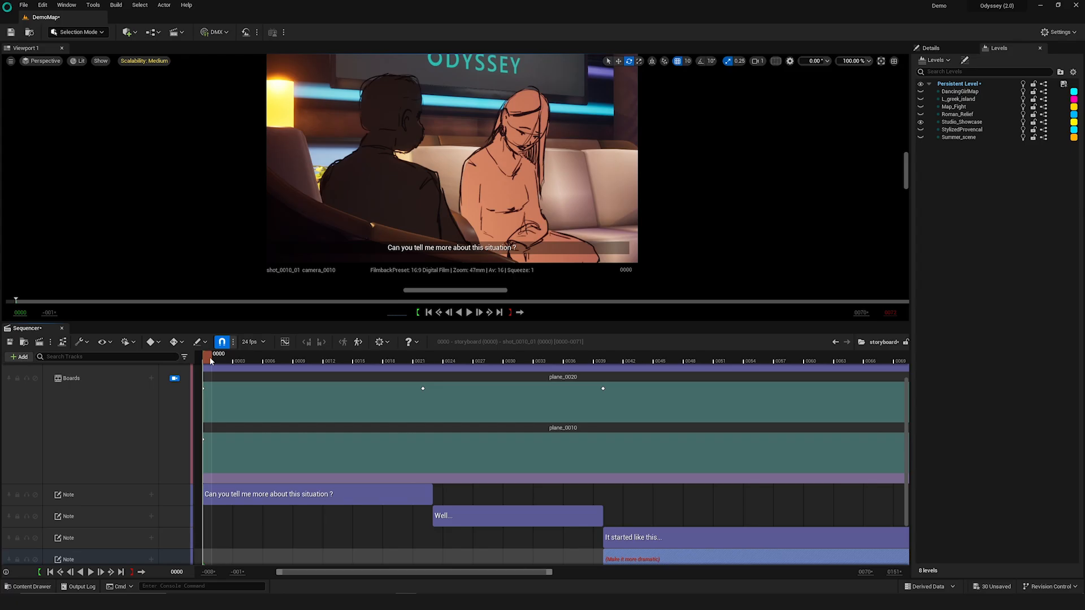
- Scrub through the dialogue notes to frame 65, and play the shot from frame 0 to check the captions
drag(419, 361, 723, 359)
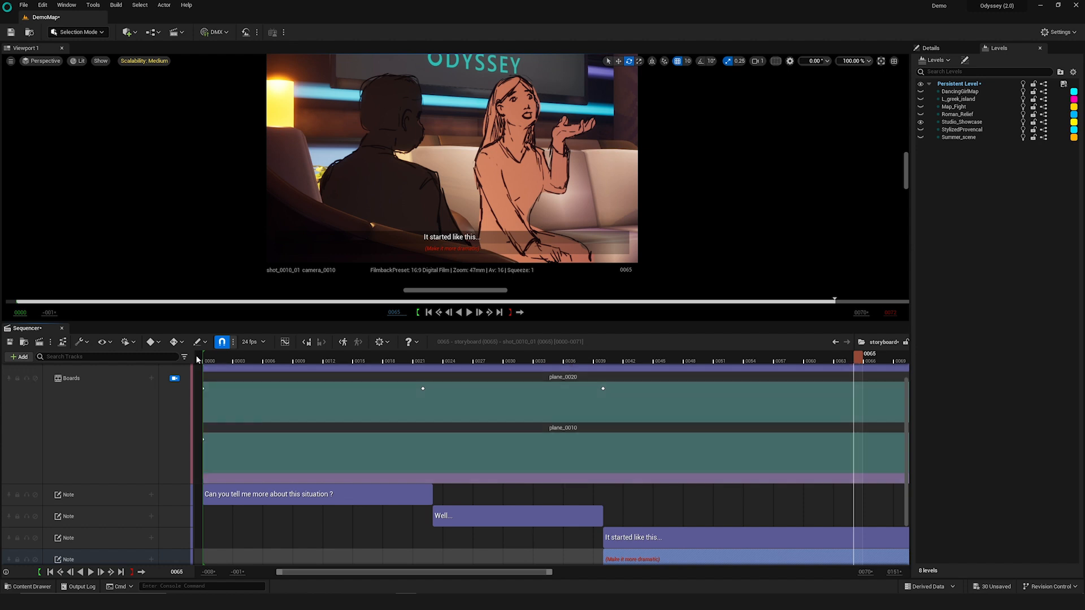
click(208, 360)
click(469, 313)
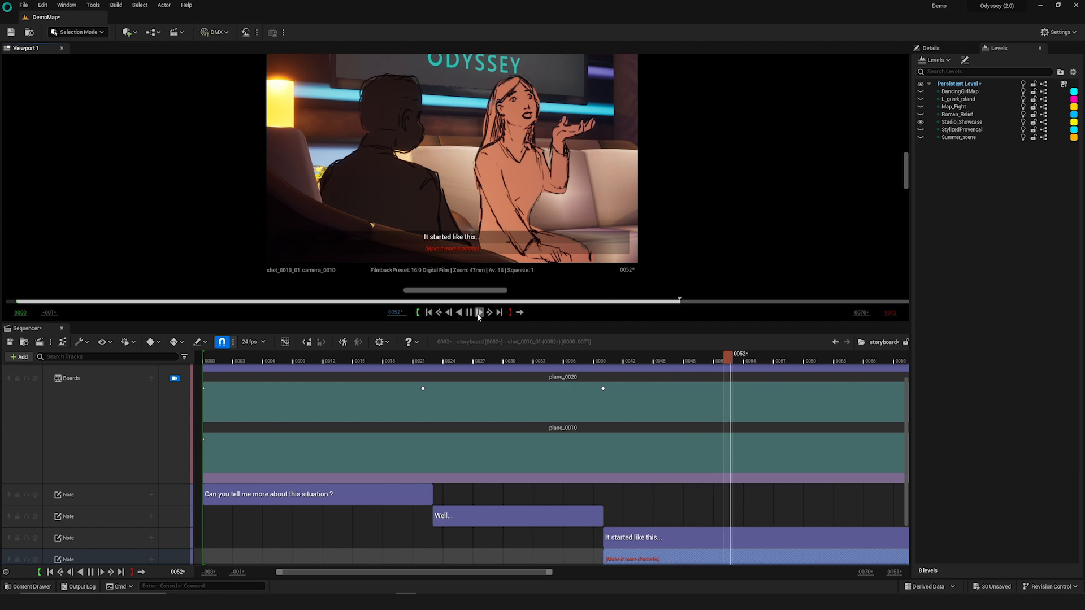
- Open the Storyboard Export settings for PDF and check both pages of the thumbnail preview
click(50, 62)
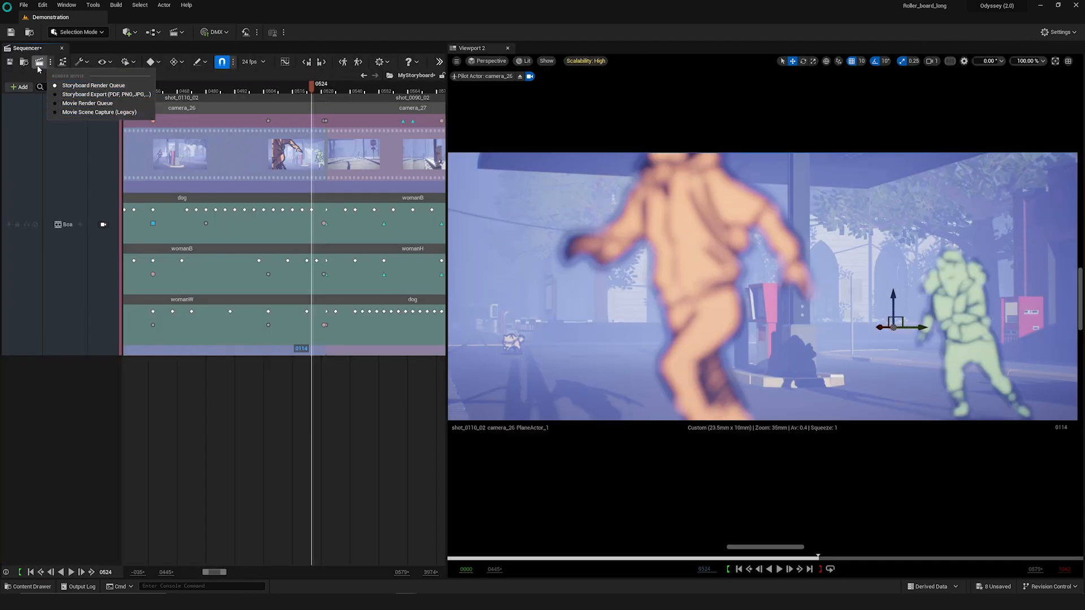
click(96, 94)
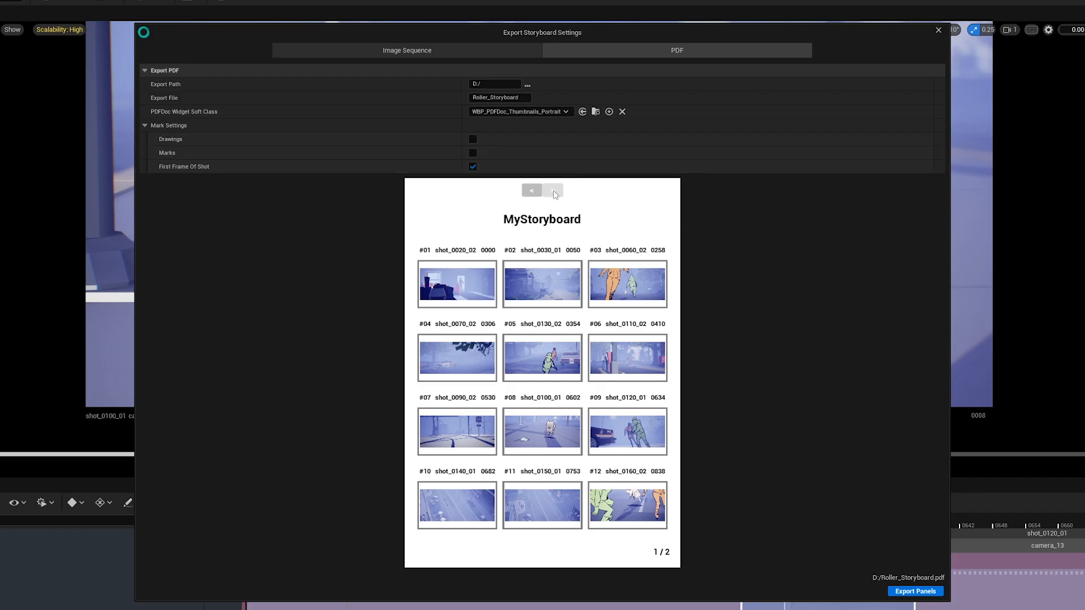
click(553, 192)
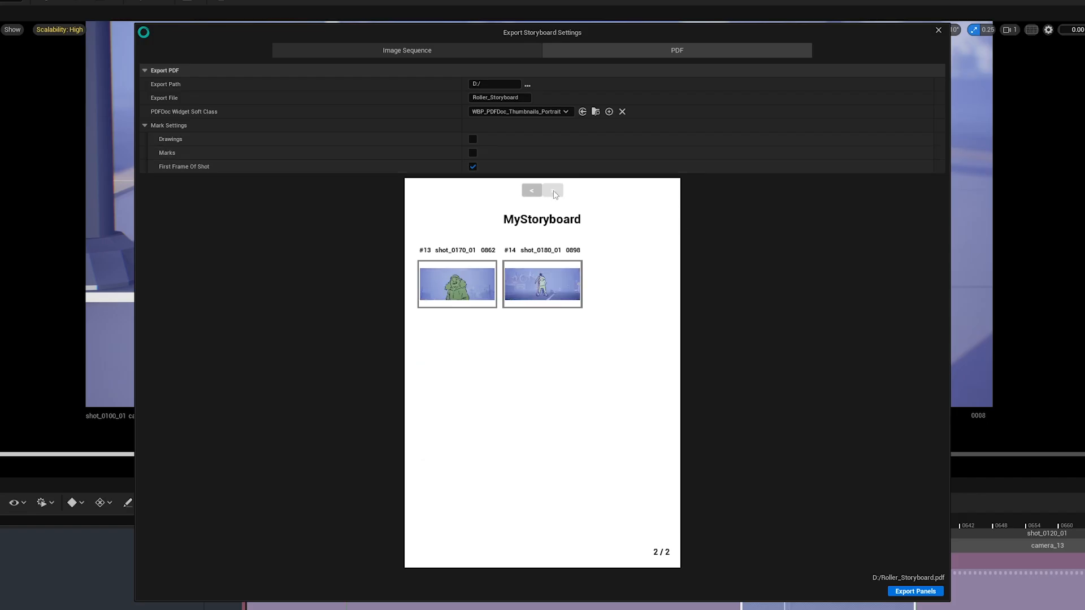
click(531, 191)
- Set the PDF document layout to WBP_PDFDoc_Western_Landscape
click(542, 112)
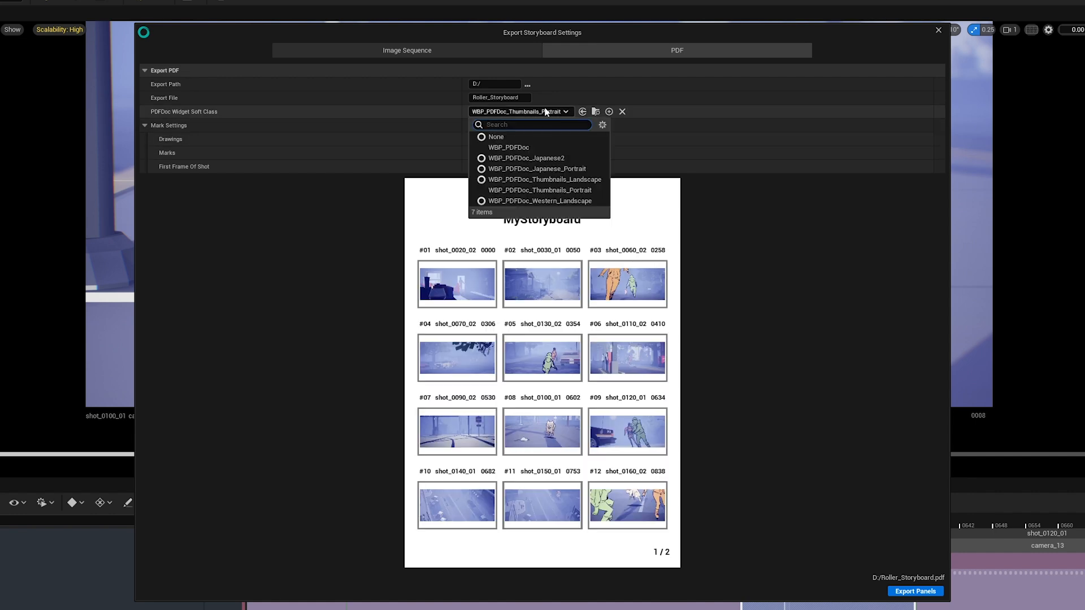
click(587, 202)
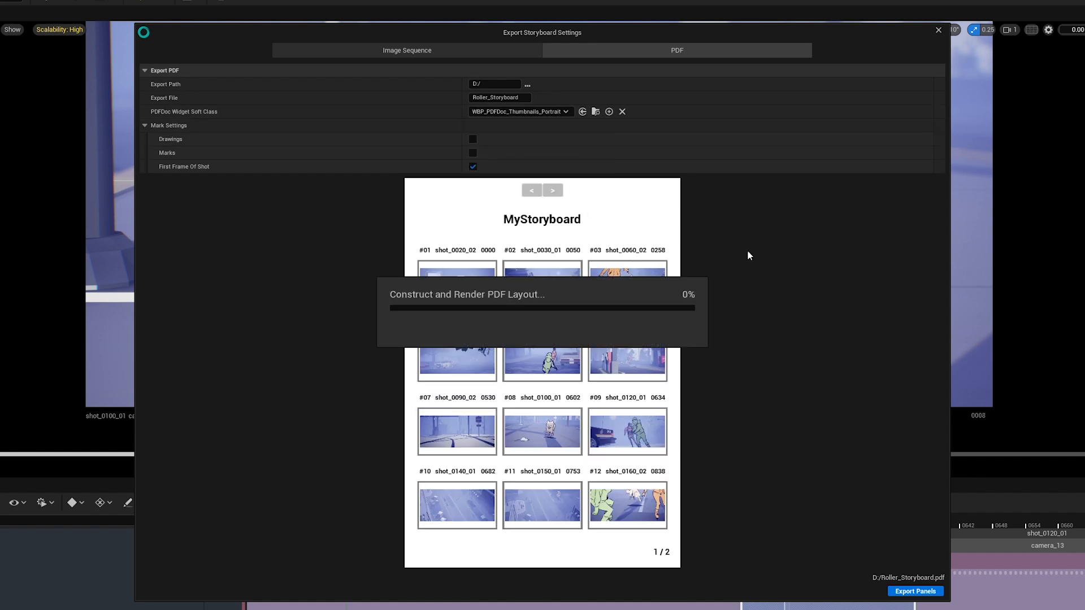
- Page through the Western Landscape PDF preview of the storyboard
click(553, 191)
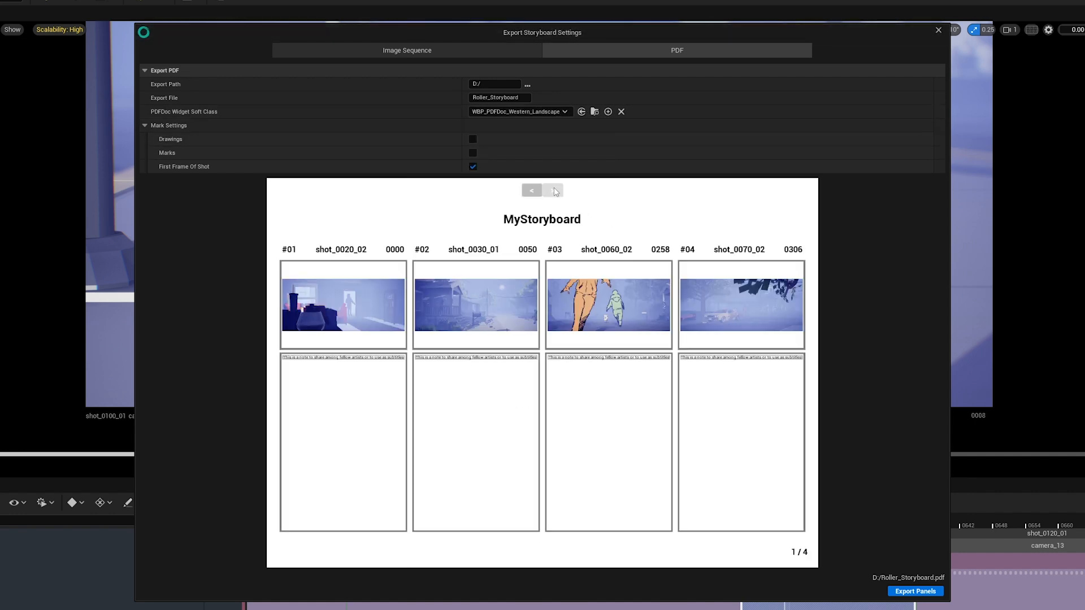
click(553, 191)
click(553, 191)
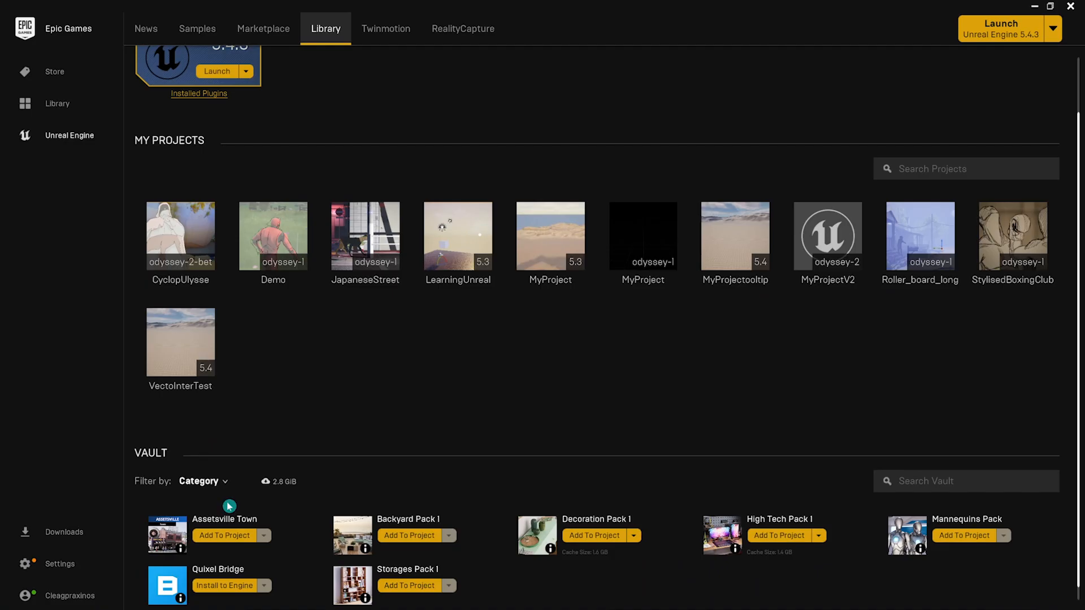
- In the Epic Games Launcher, choose Assetsville Town for adding to MyProjectV2, showing all projects and selecting version 5.3
click(229, 537)
click(622, 208)
scroll(518, 337, down, 3)
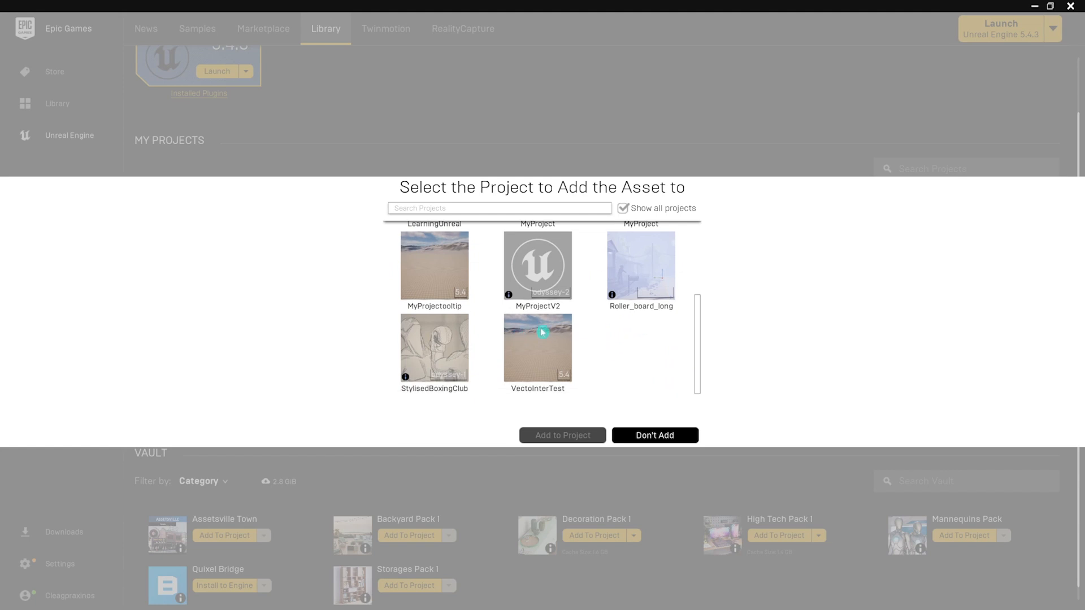
click(534, 277)
click(495, 415)
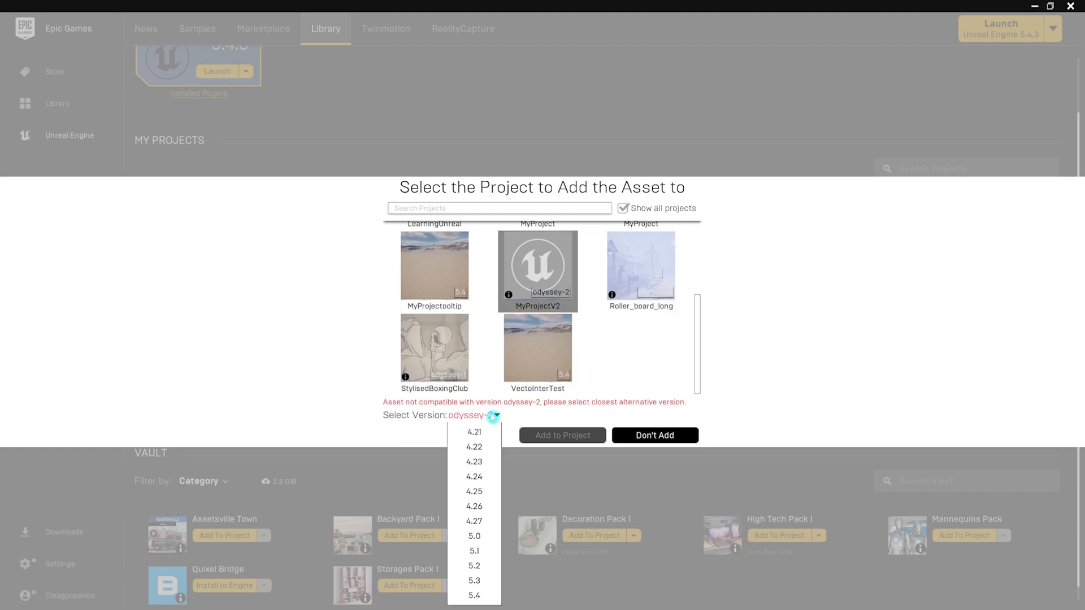
click(475, 580)
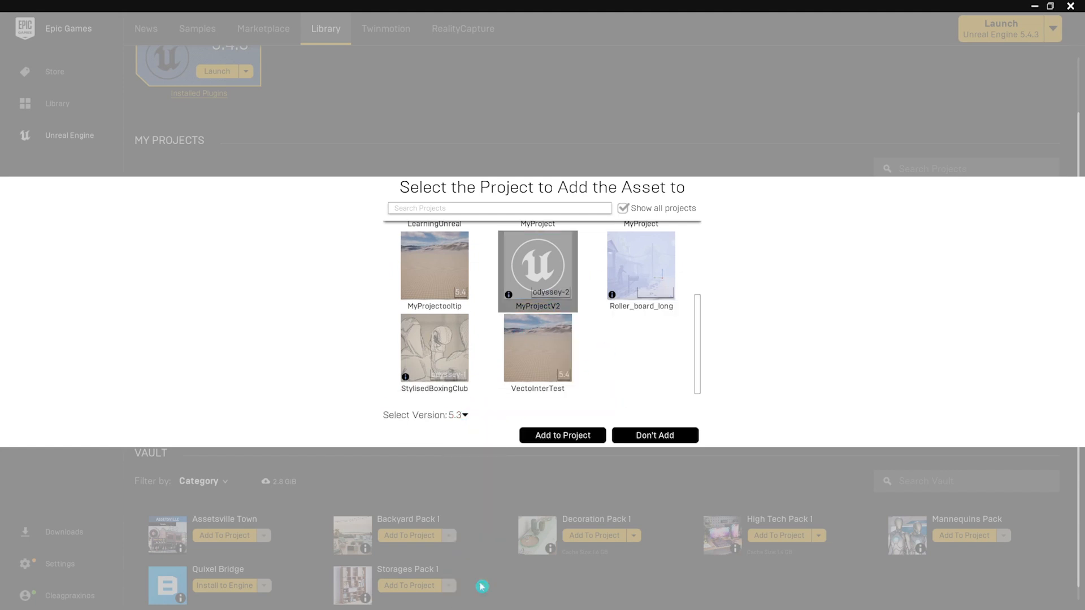
- In Odyssey, get the Traffic Cone from Quixel Bridge's Roadside Construction collection into MyProjectV2, and close Bridge
click(95, 7)
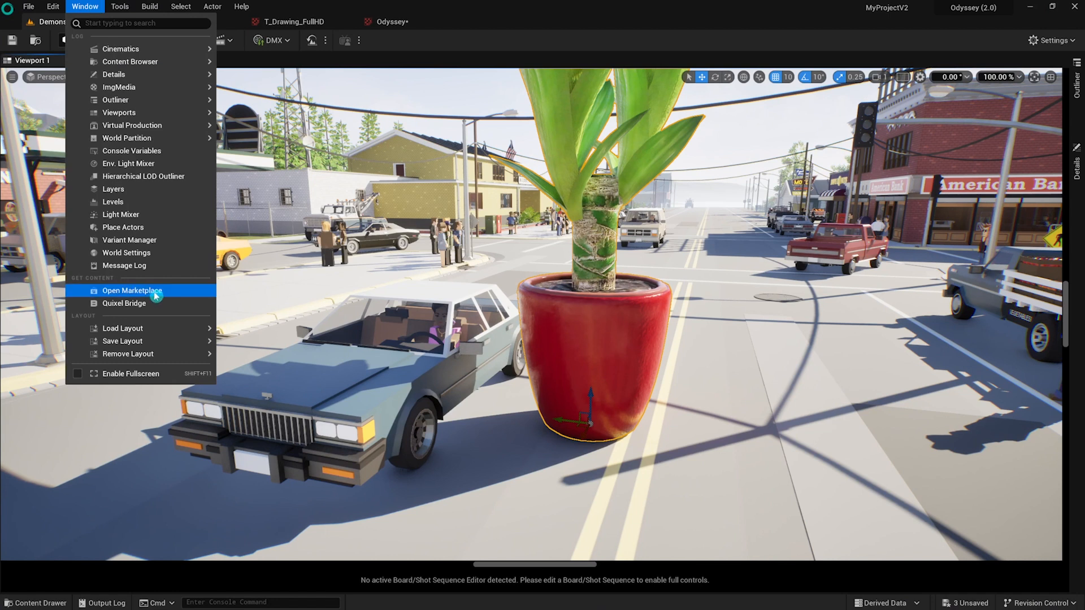
click(126, 303)
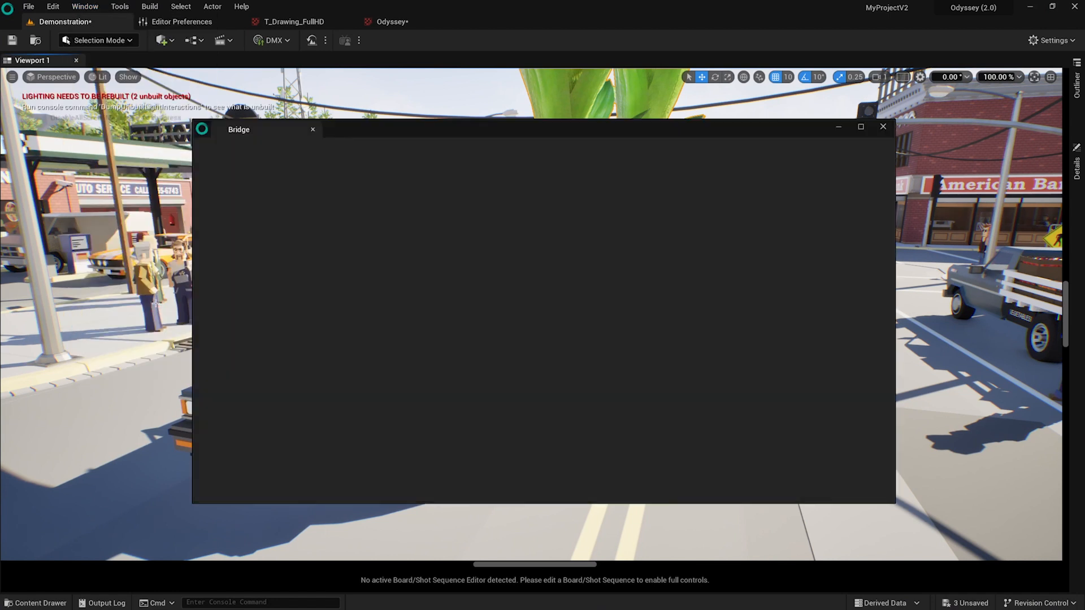
scroll(553, 294, down, 4)
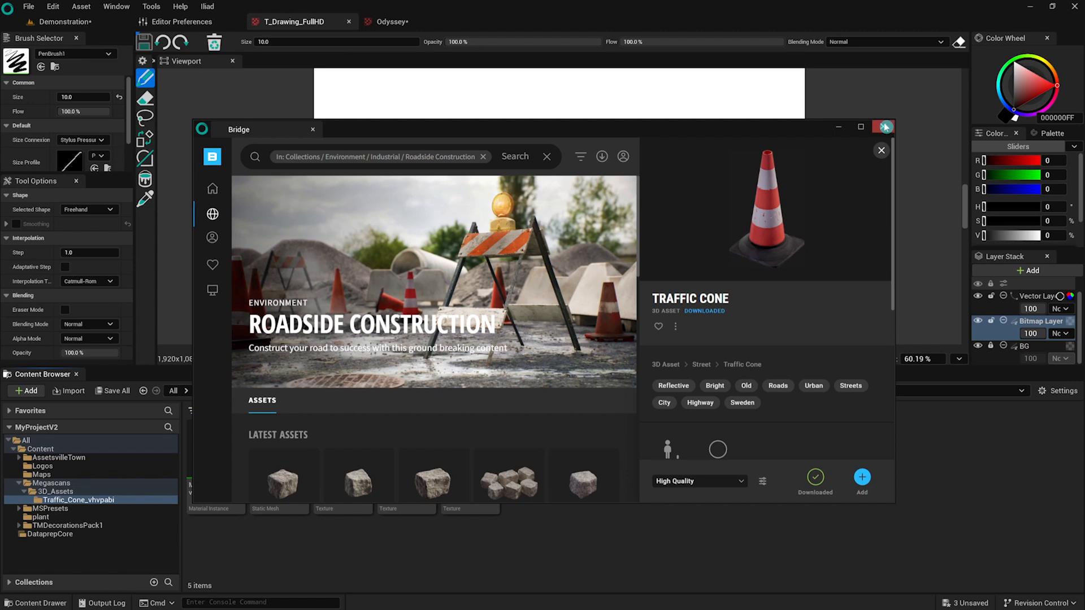
click(884, 127)
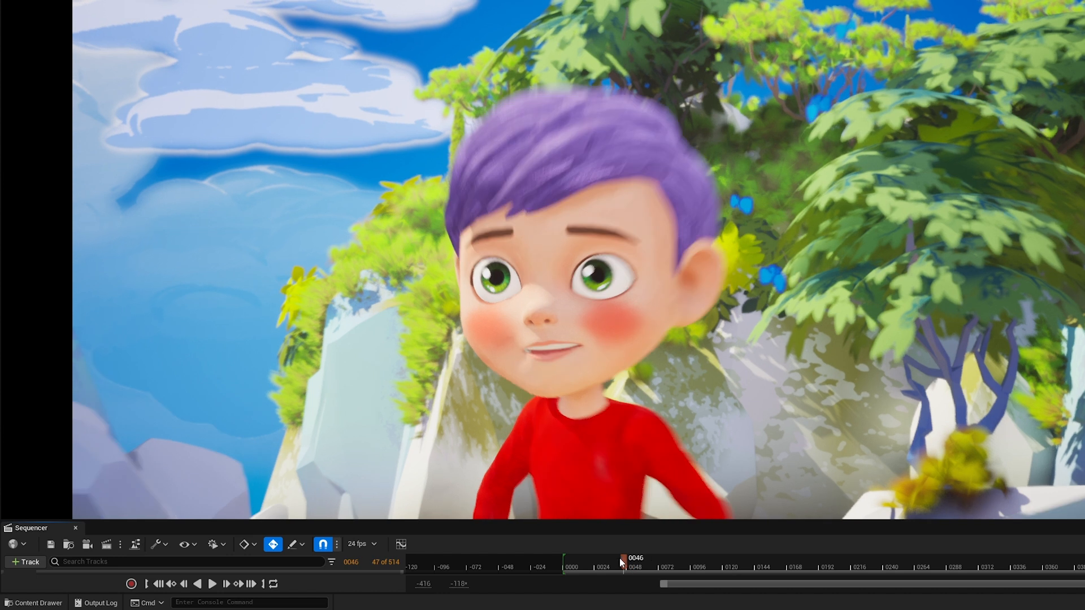
- Scrub the purple-haired boy's sequence back from frame 46 and play the animation
drag(620, 558, 579, 560)
click(212, 584)
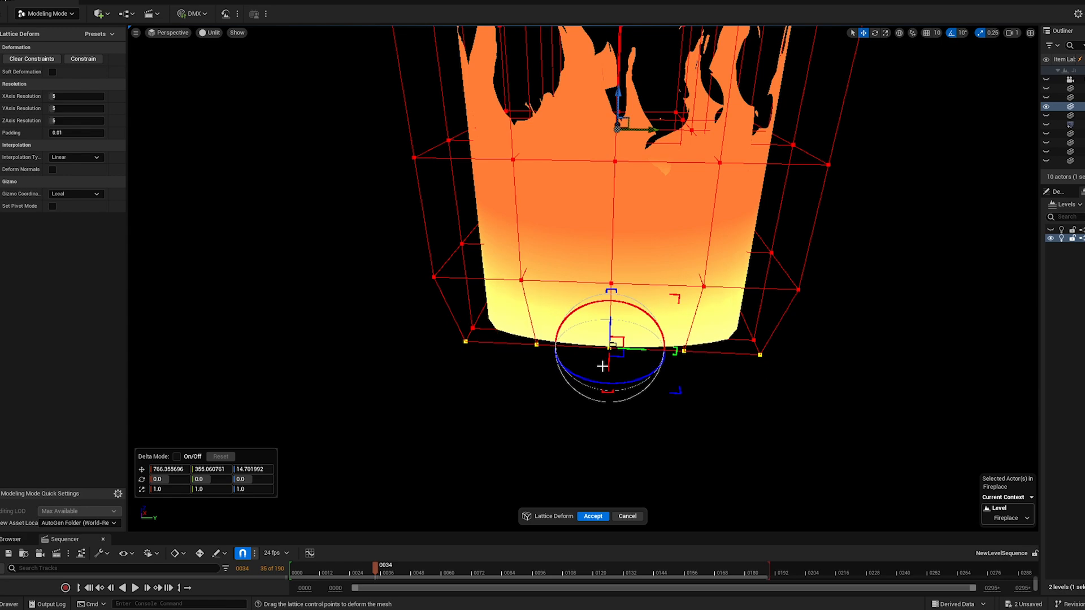
- Narrow the flame mesh's base with Lattice Deform, and apply a Perlin Noise displacement with intensity 10.0
drag(437, 369, 731, 403)
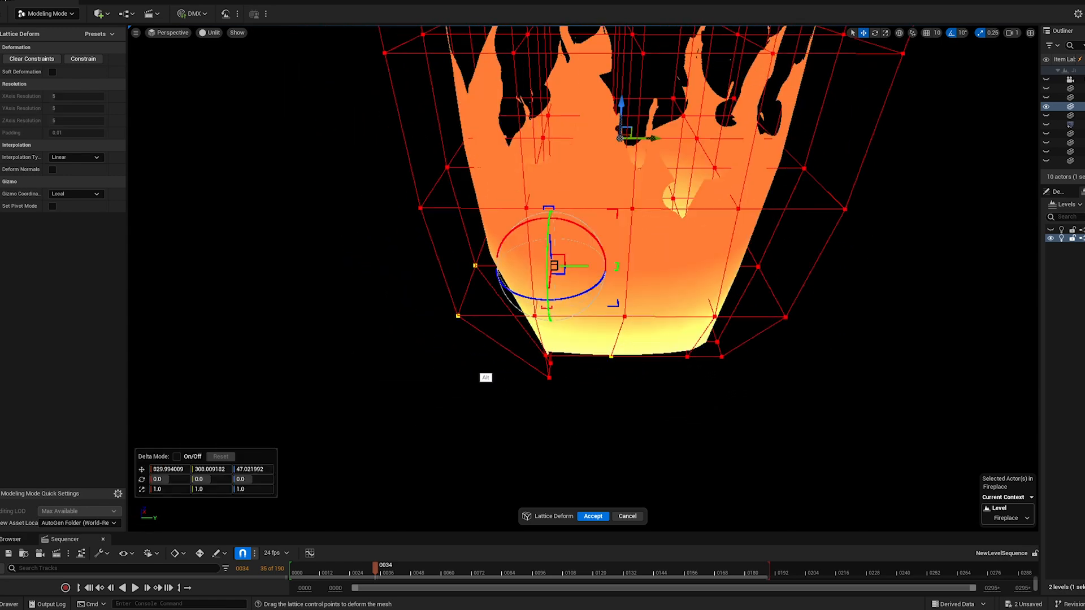
click(22, 82)
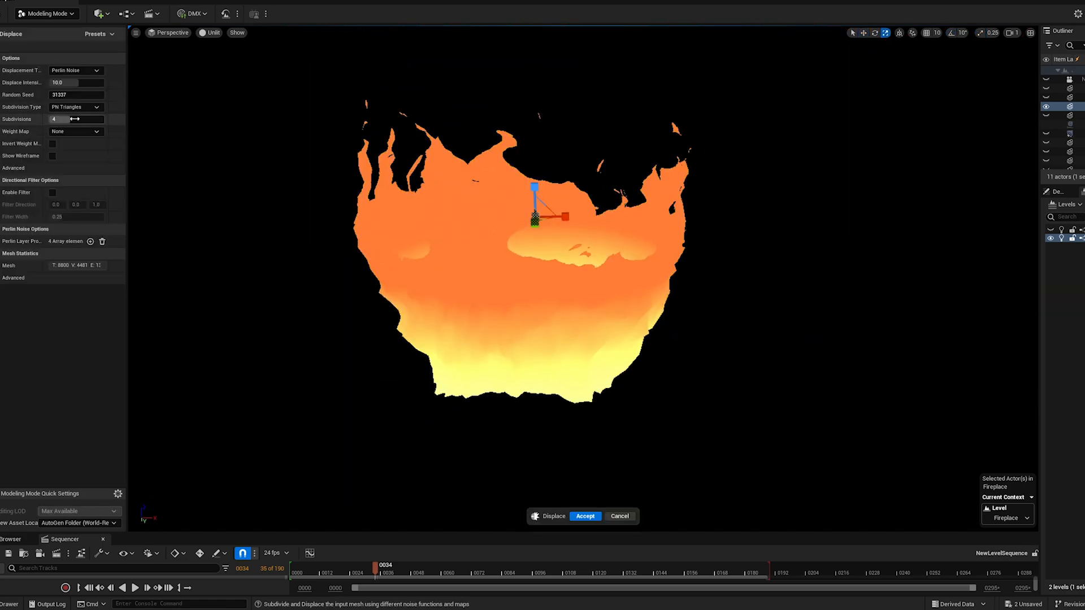
click(585, 517)
click(135, 588)
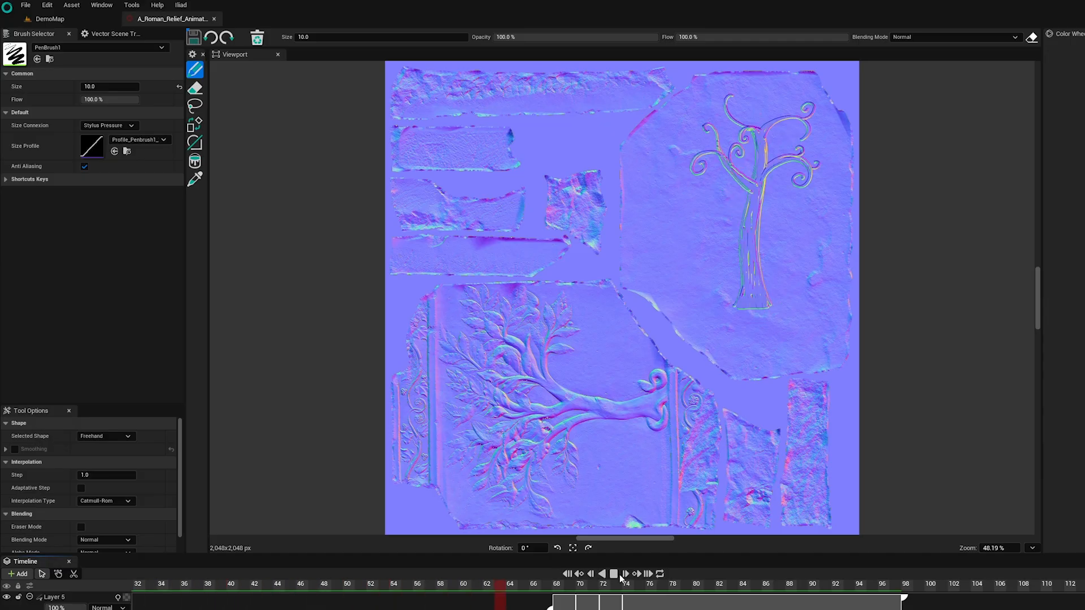
- Return to DemoMap and play the Roman_Relief sequence to view the animated relief on the stone
click(67, 20)
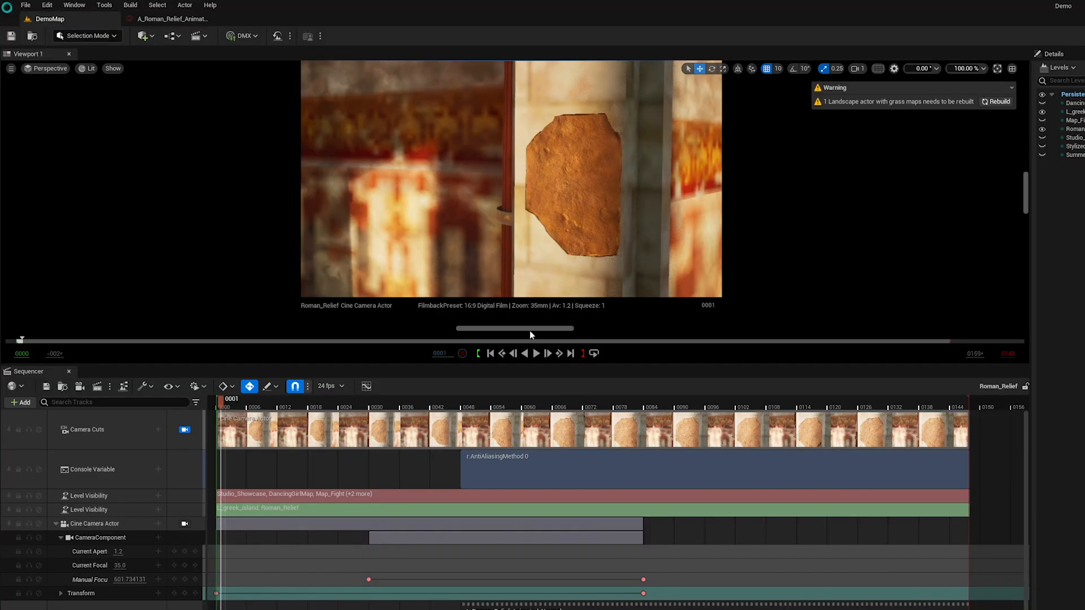
click(536, 354)
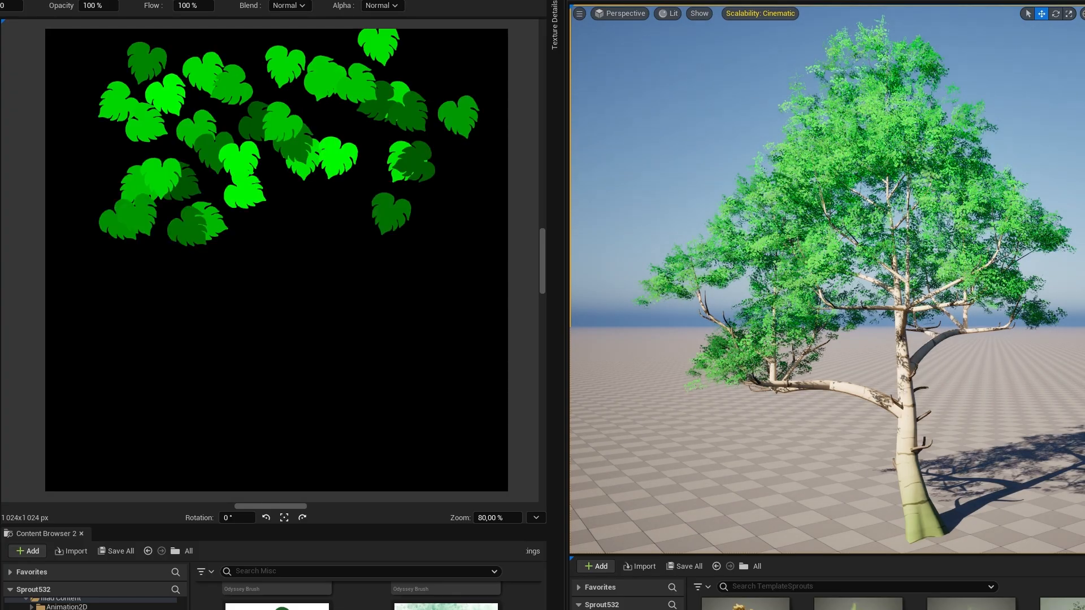
- Paint more green leaves across the empty lower area of the tree's foliage texture
mouse_move(391, 214)
mouse_down()
mouse_move(151, 296)
mouse_move(141, 377)
mouse_move(443, 210)
mouse_move(418, 448)
mouse_move(187, 421)
mouse_up()
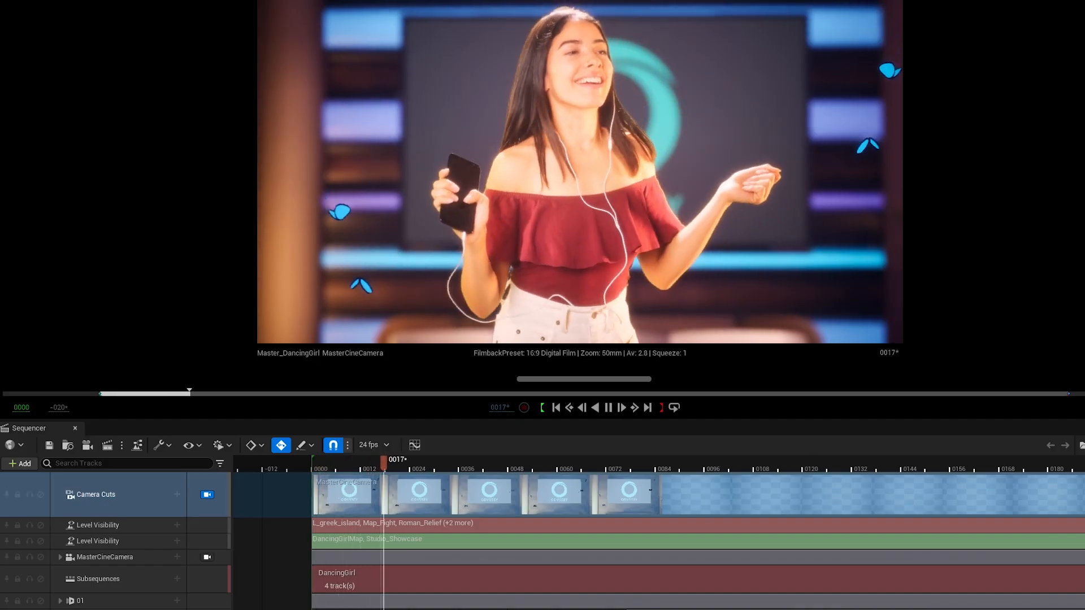